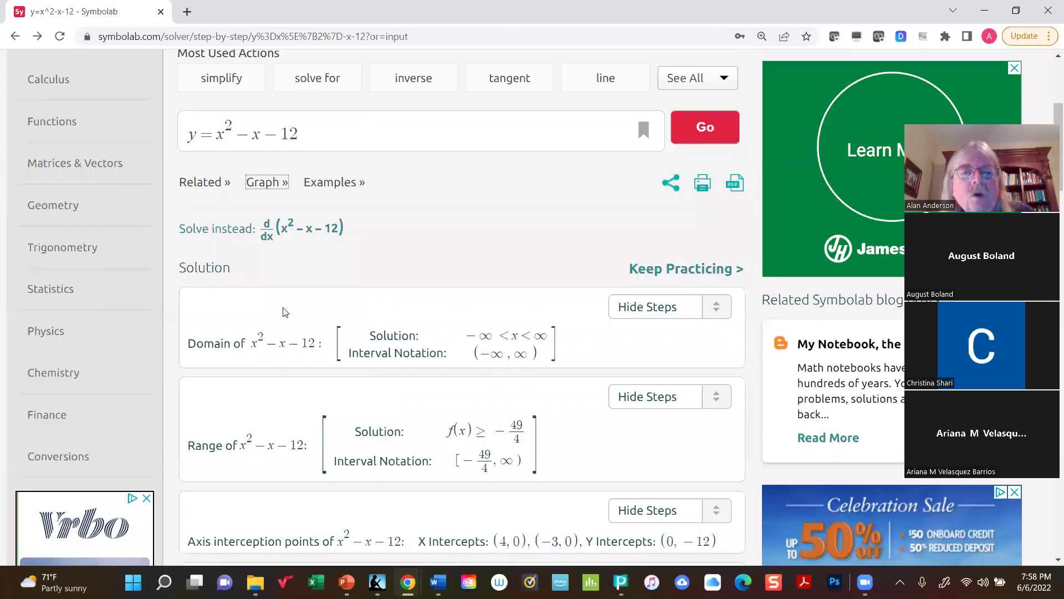
Switch to the MAT 1500 Chapter 1a presentation in PowerPoint to view the graph slide for x² - 2x - 15.
scroll(301, 315, "up", 3)
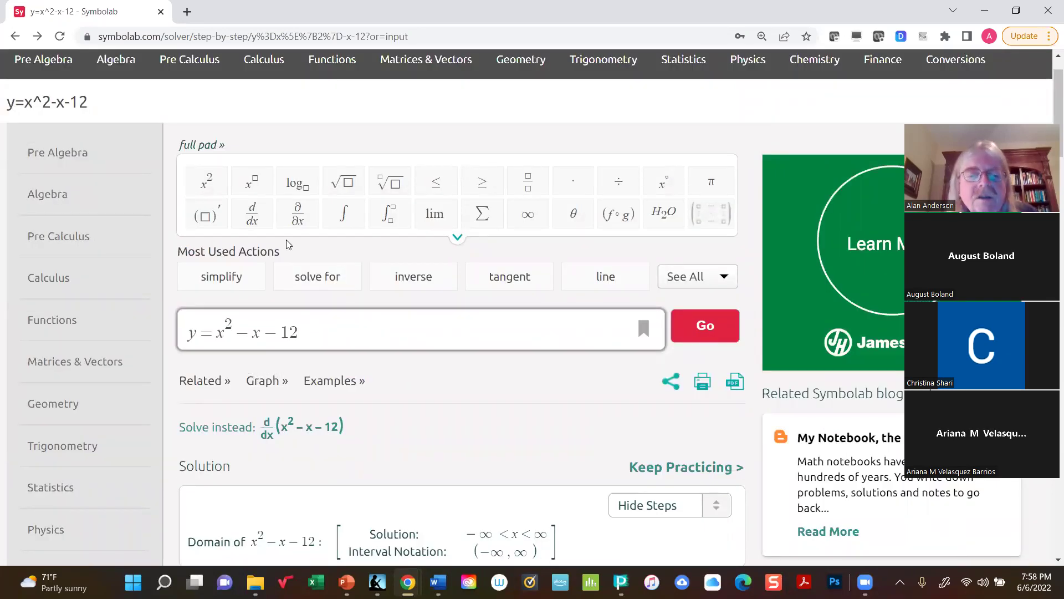
key("super+w")
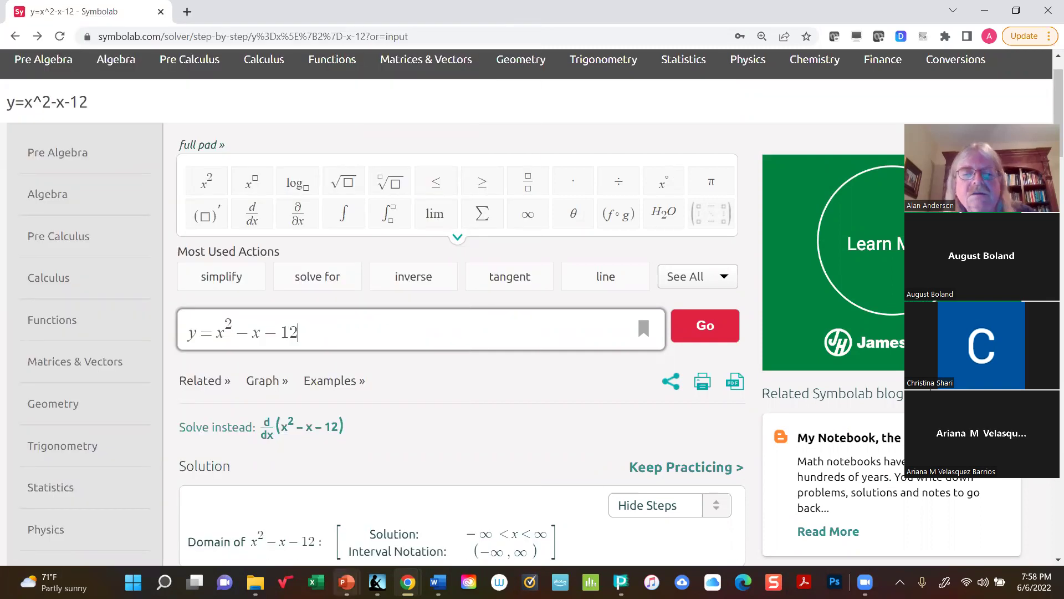
mouse_move(347, 582)
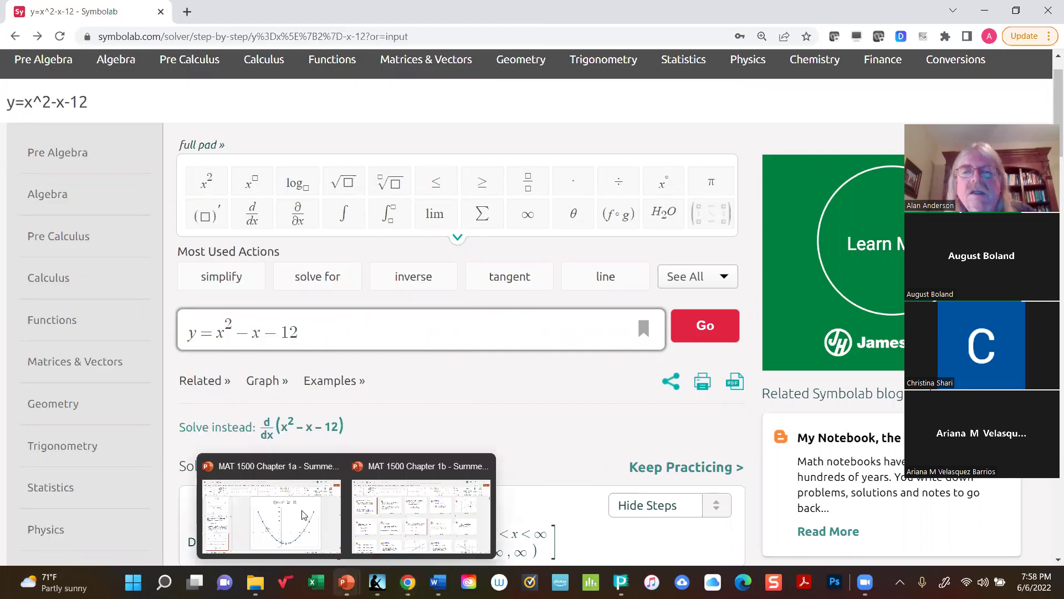
left_click(303, 515)
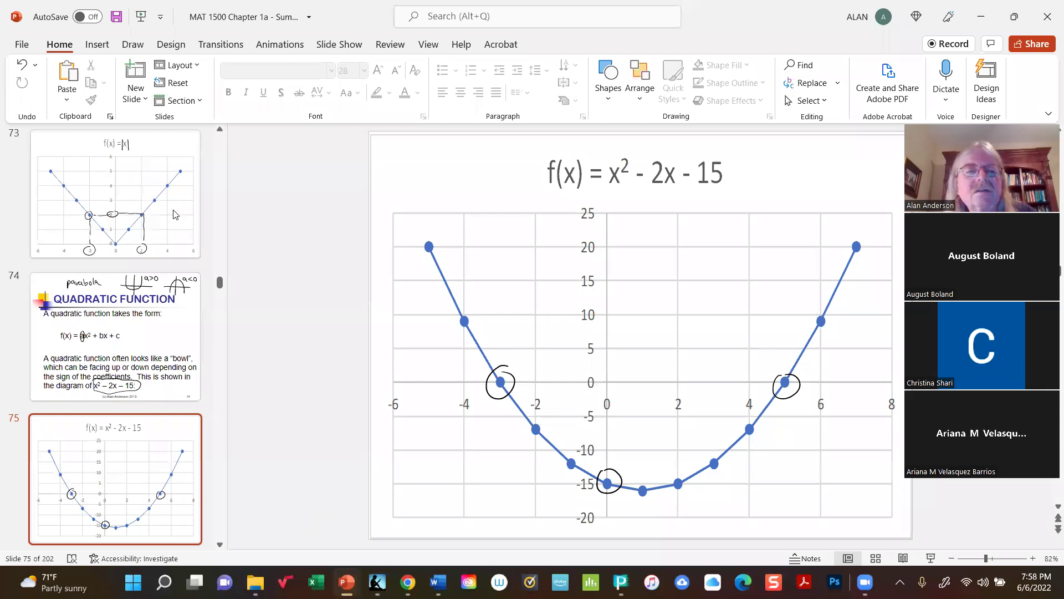
Back in Symbolab, change the equation to y = x² - 2x - 15 and solve it.
key("alt+Tab")
left_click(254, 343)
type("2")
key("End")
key("BackSpace")
type("5")
left_click(707, 332)
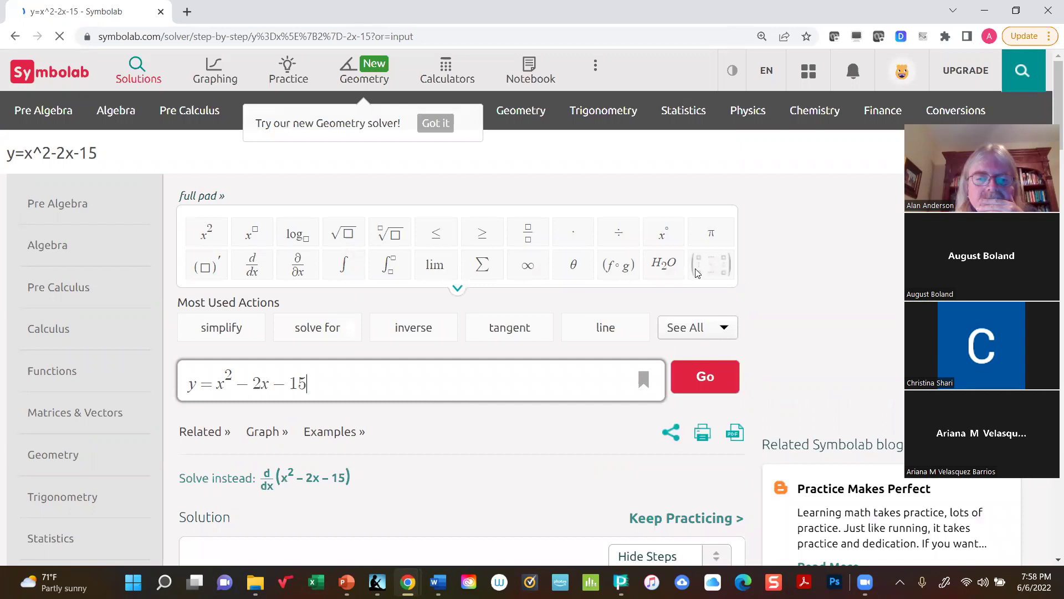
Examine the plot of y = x² - 2x - 15 and read its two x-intercepts.
scroll(697, 272, "down", 2)
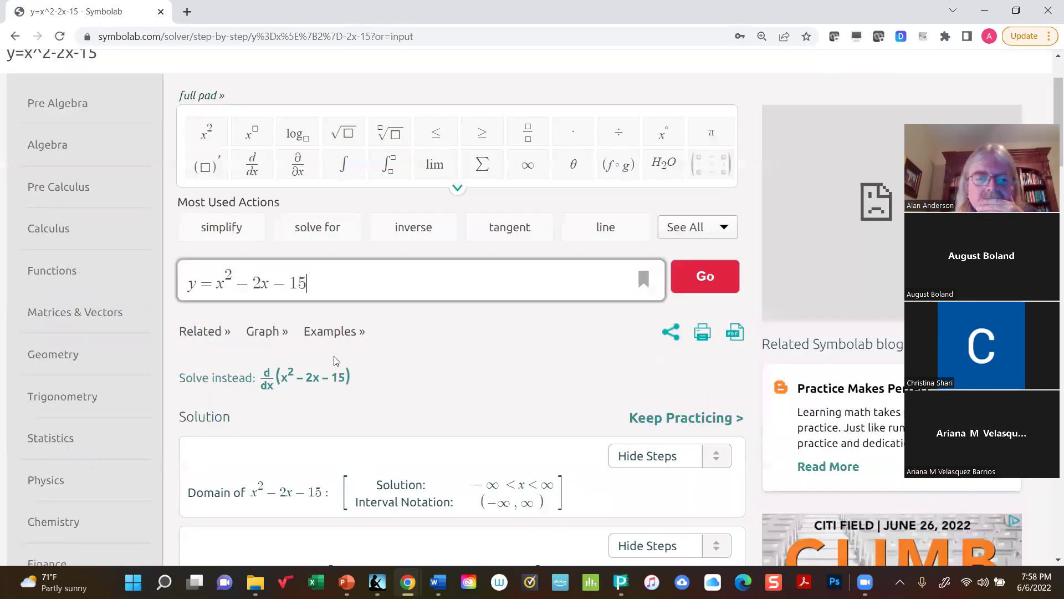
scroll(335, 360, "down", 3)
scroll(335, 362, "down", 8)
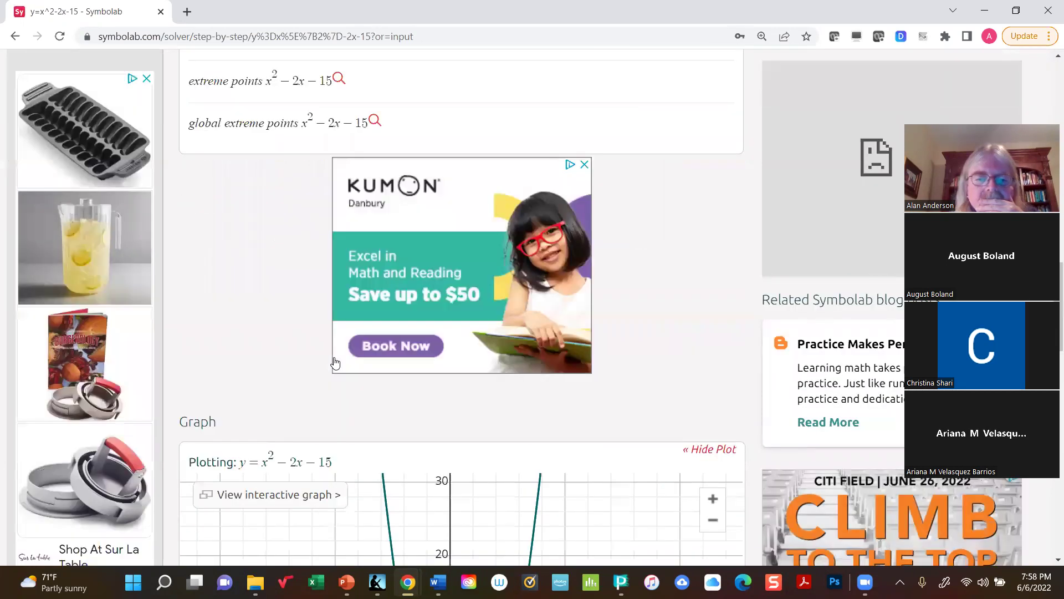
scroll(334, 362, "down", 5)
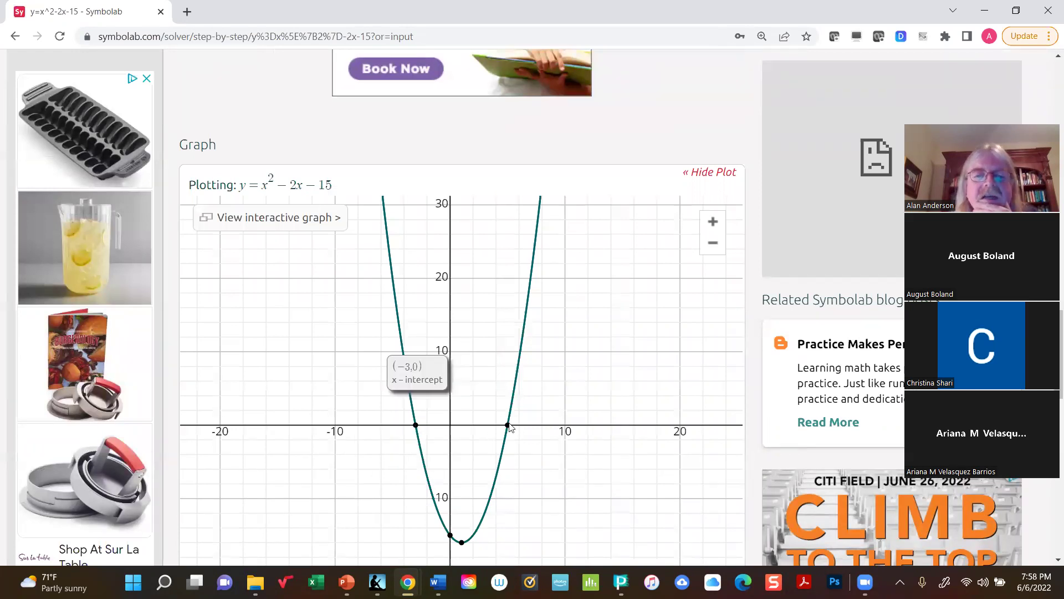
mouse_move(510, 426)
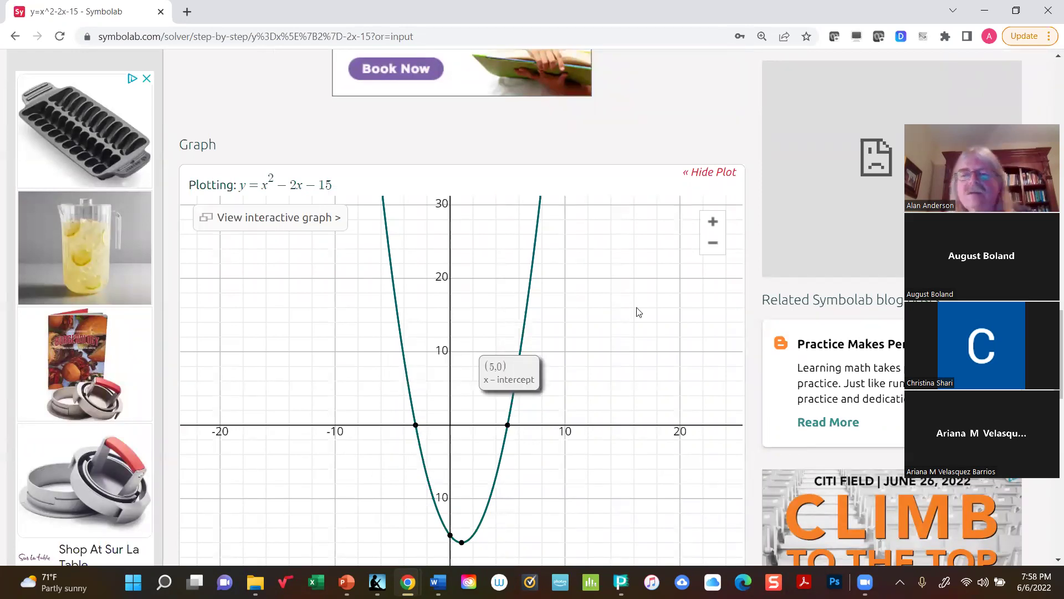
Return to the PowerPoint presentation, highlight the cubic example x³ + 2x² + 5x - 8, and show its graph slide.
key("alt+Tab")
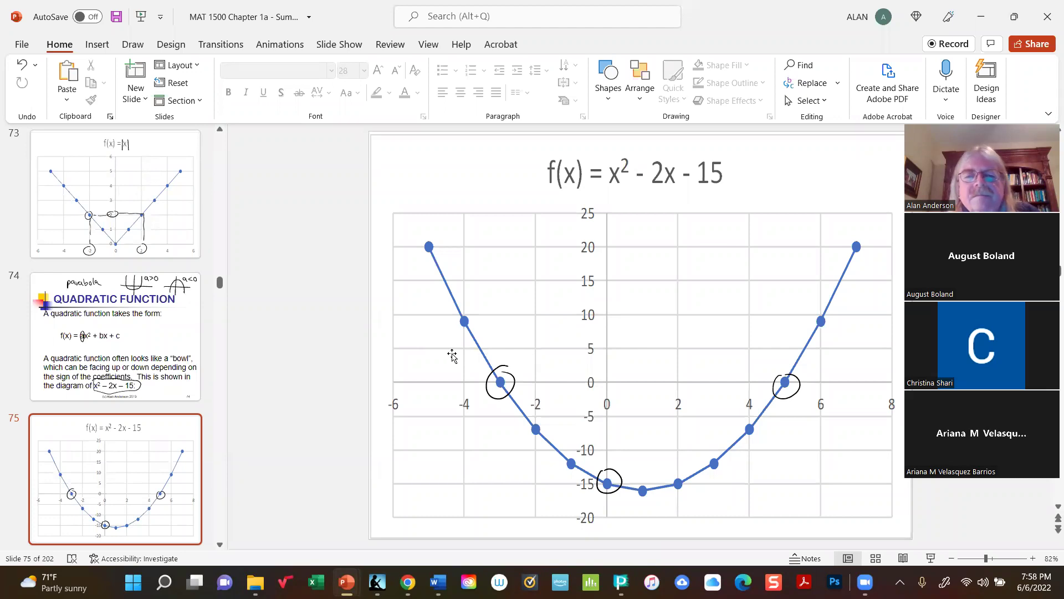
scroll(417, 344, "down", 1)
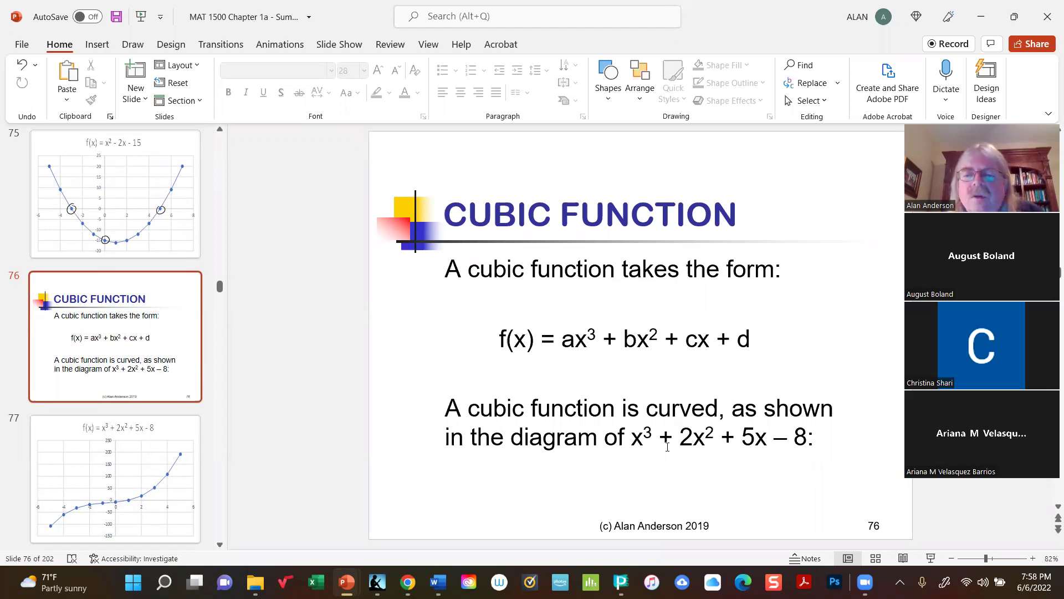
left_click_drag(633, 442, 806, 438)
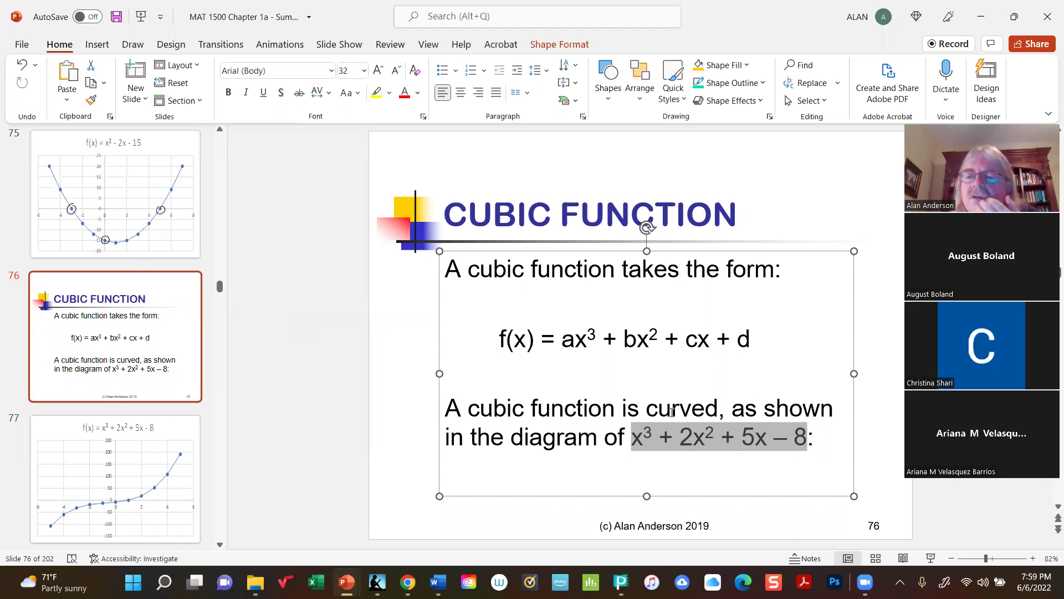
left_click(147, 455)
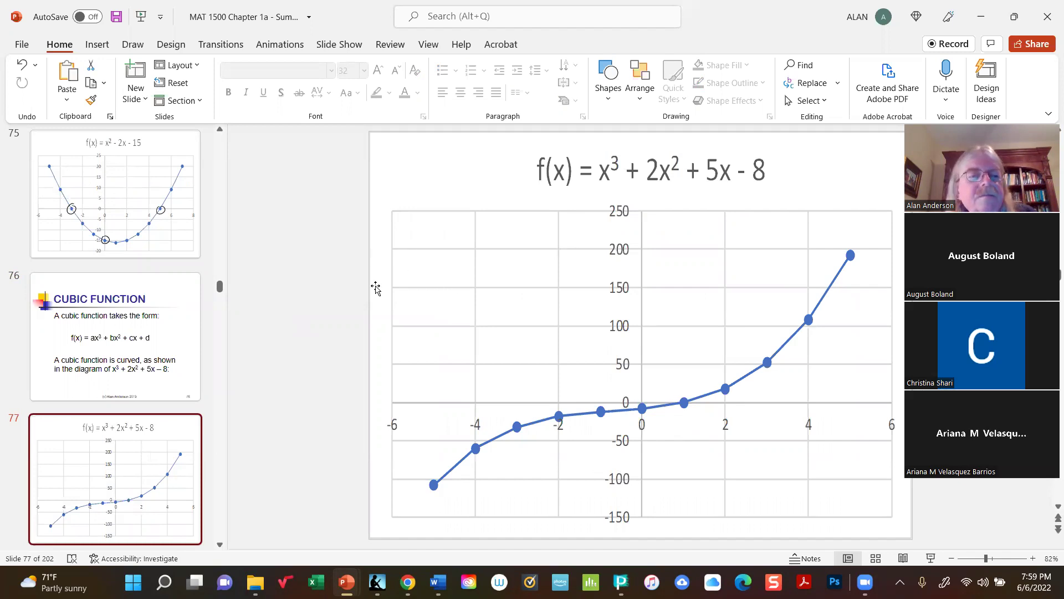
Back in Symbolab, insert x³ - 4 before the x² term so the equation begins y = x³ - 4x².
key("alt+Tab")
scroll(250, 160, "up", 4)
scroll(249, 169, "up", 15)
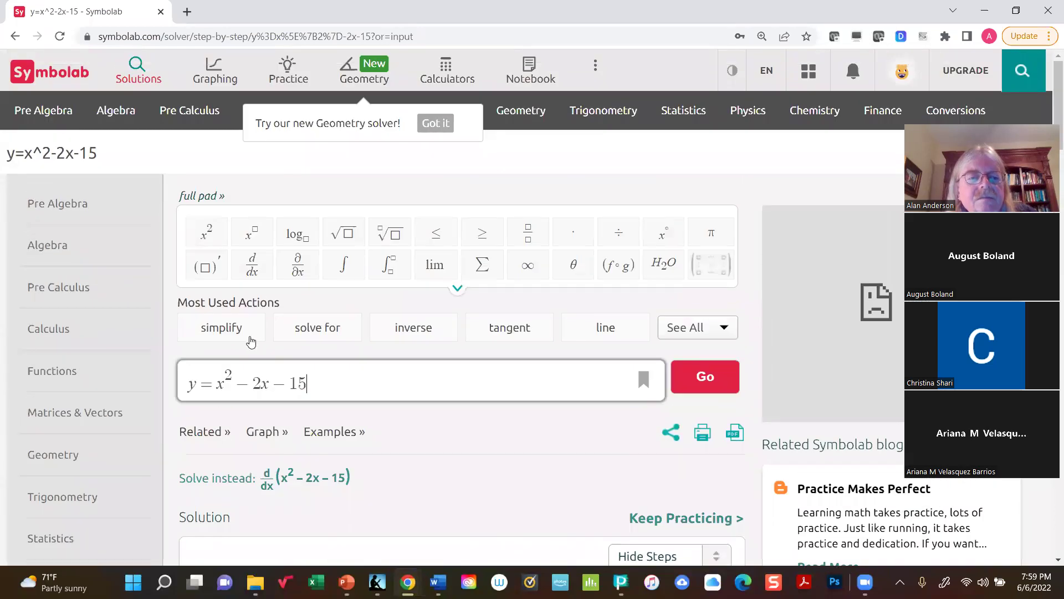
left_click(217, 388)
type("x")
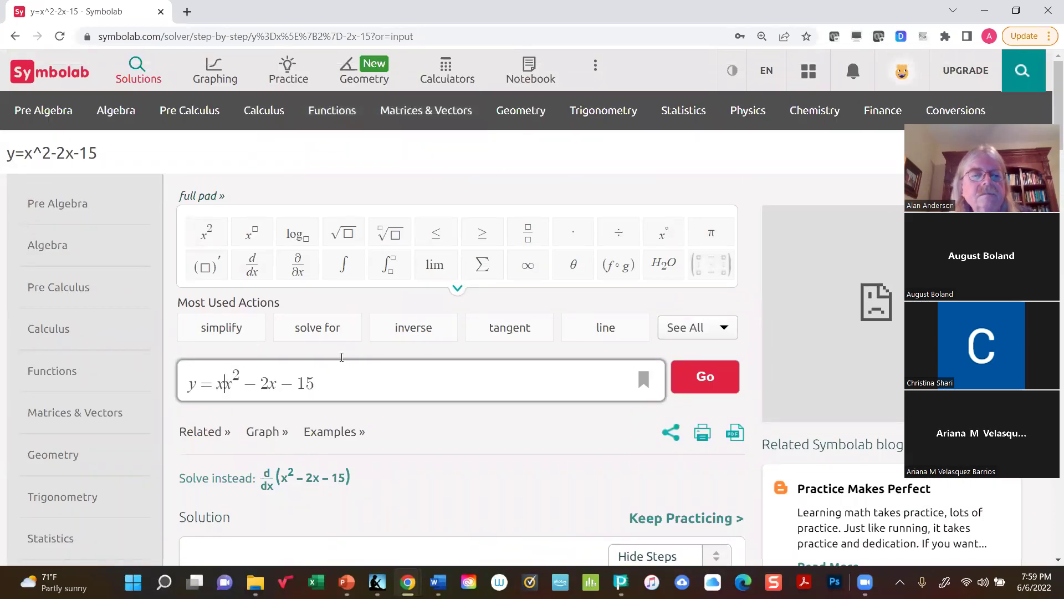
left_click(251, 232)
type("3")
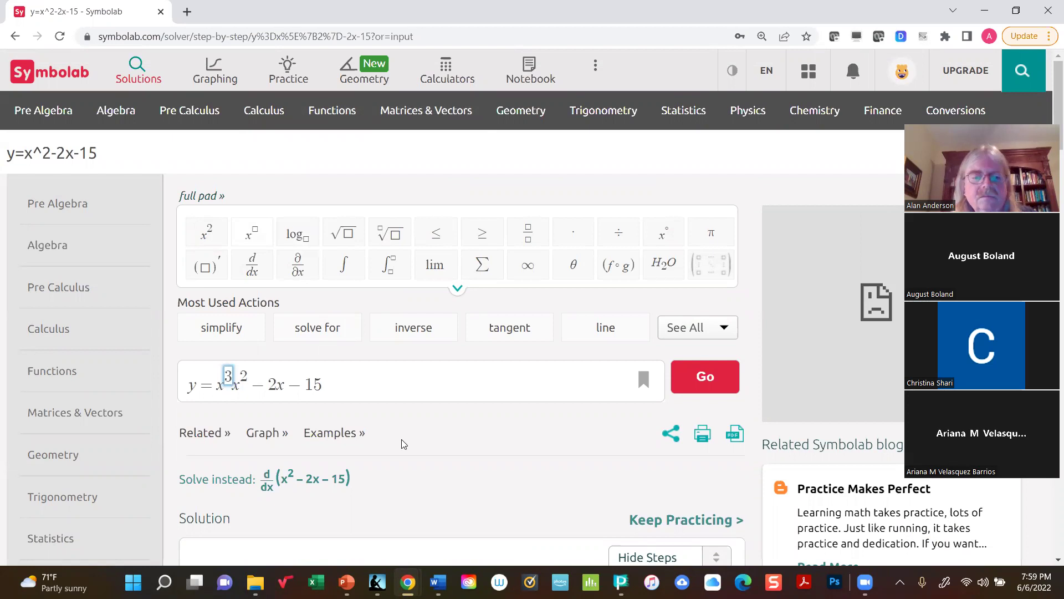
key("Right")
type("-")
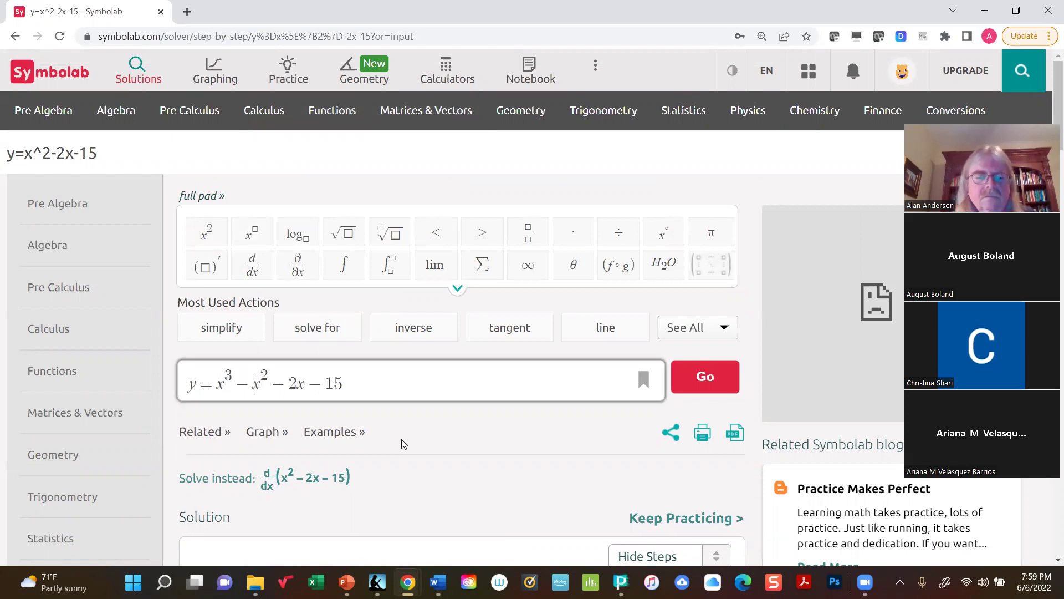
type("4")
Change the remaining terms to + 5x - 10 and solve y = x³ - 4x² + 5x - 10.
key("Right")
key("Right")
key("Right")
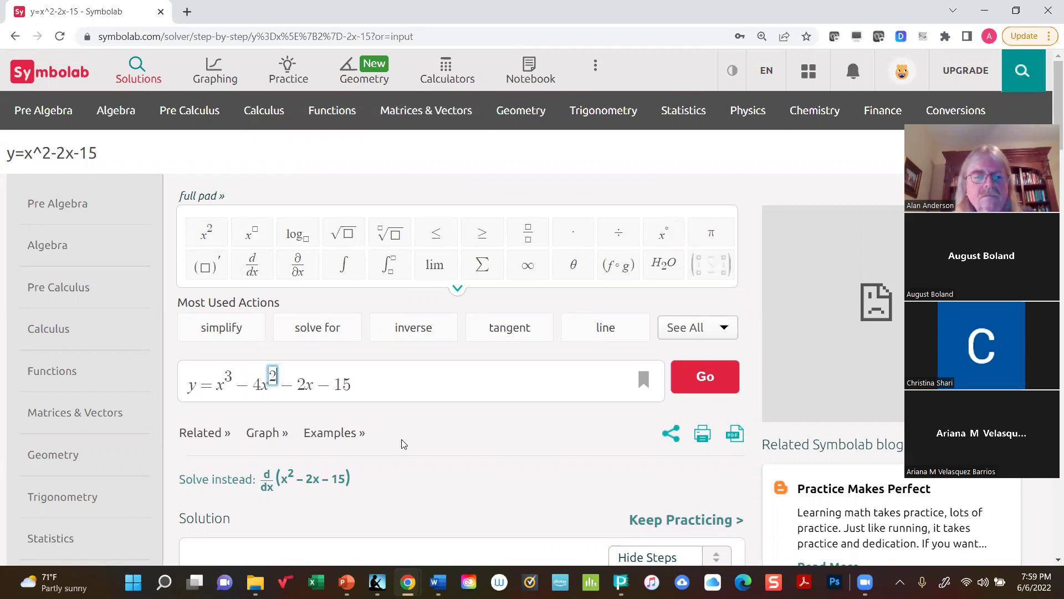
key("shift+Right")
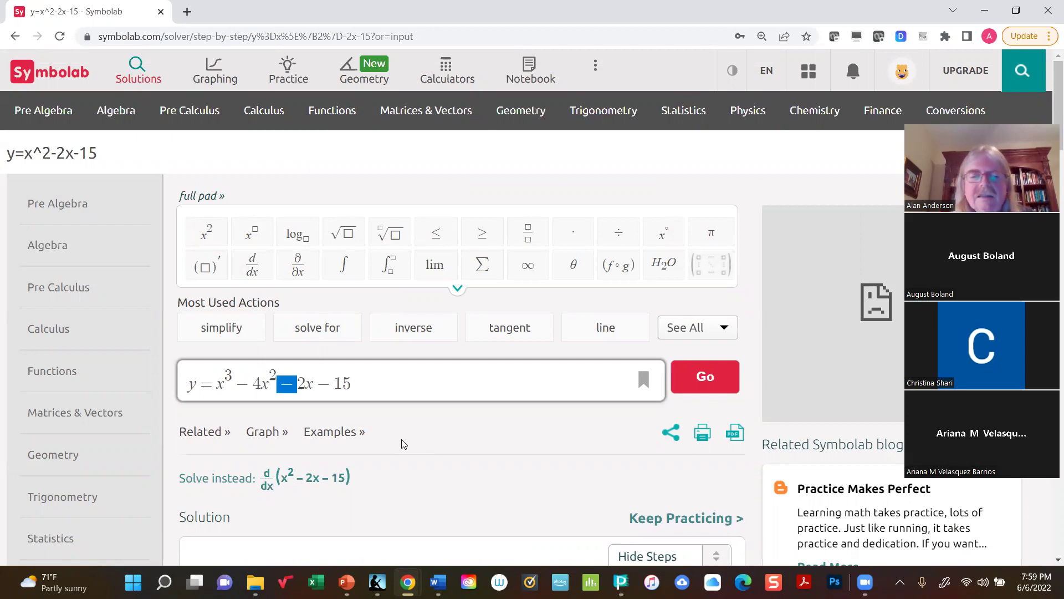
type("+")
key("shift+Right")
type("5")
key("Right")
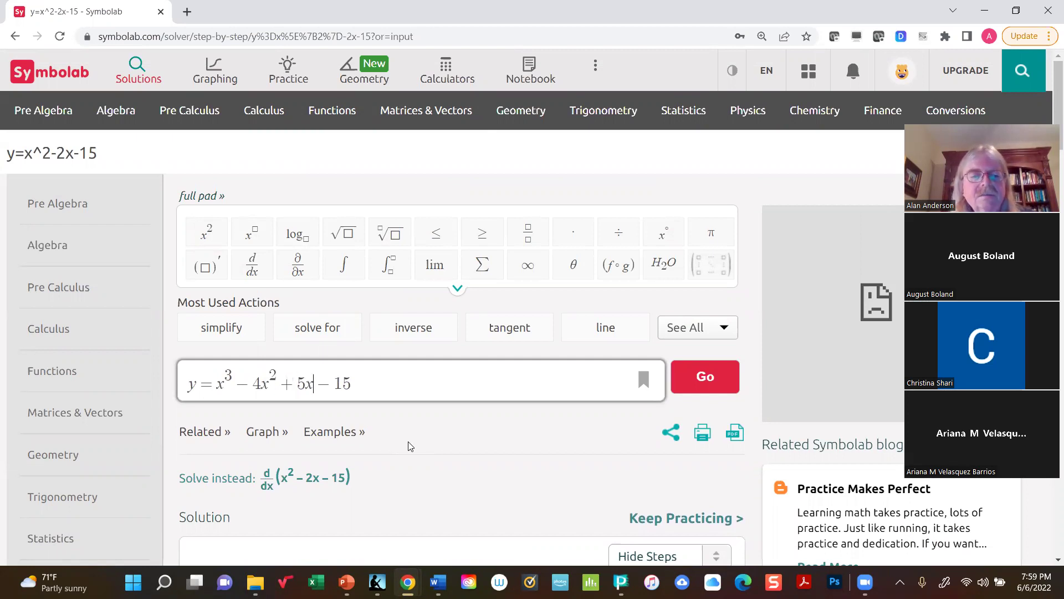
key("Right")
key("shift+Right")
type("0")
left_click(688, 383)
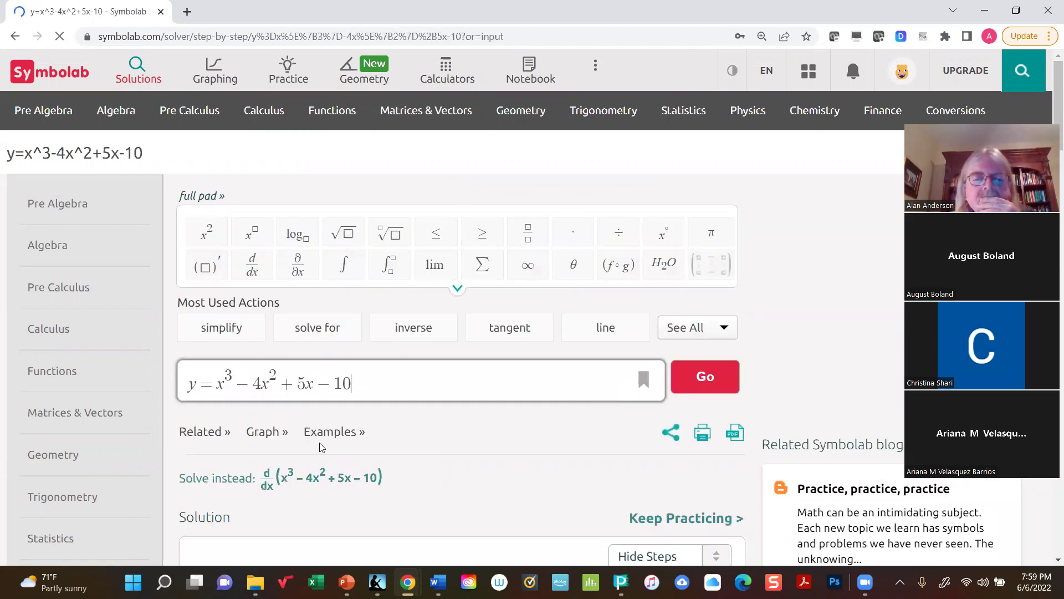
Review the axis intercepts, extreme points and plot of y = x³ - 4x² + 5x - 10.
scroll(321, 444, "down", 9)
scroll(316, 443, "down", 11)
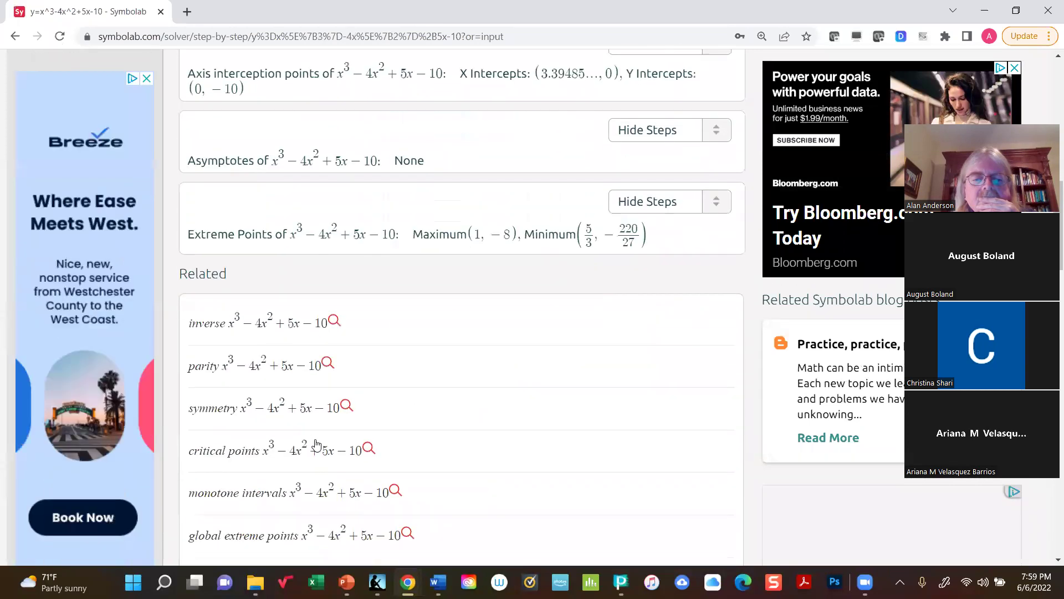
scroll(314, 439, "up", 5)
scroll(313, 439, "down", 12)
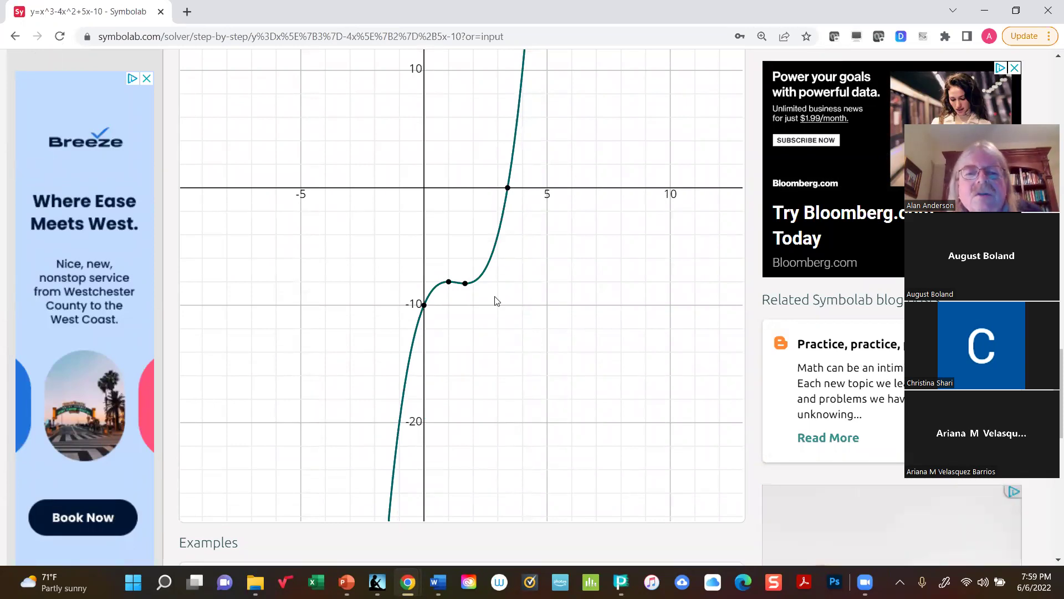
Change the constant term to + 10, solve y = x³ - 4x² + 5x + 10, and view its plot.
scroll(472, 283, "up", 5)
scroll(453, 263, "up", 20)
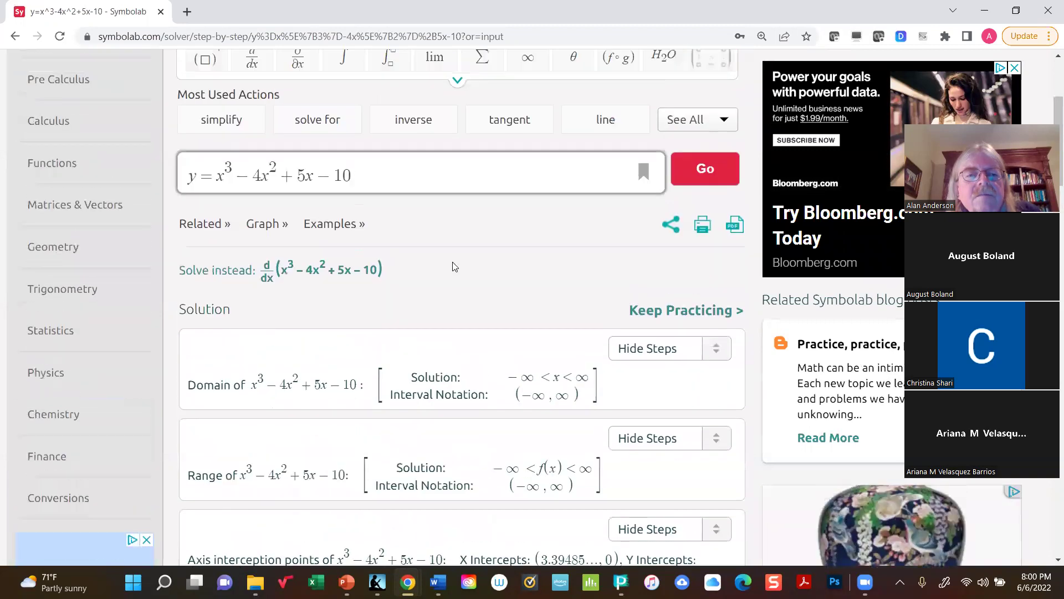
scroll(404, 230, "up", 1)
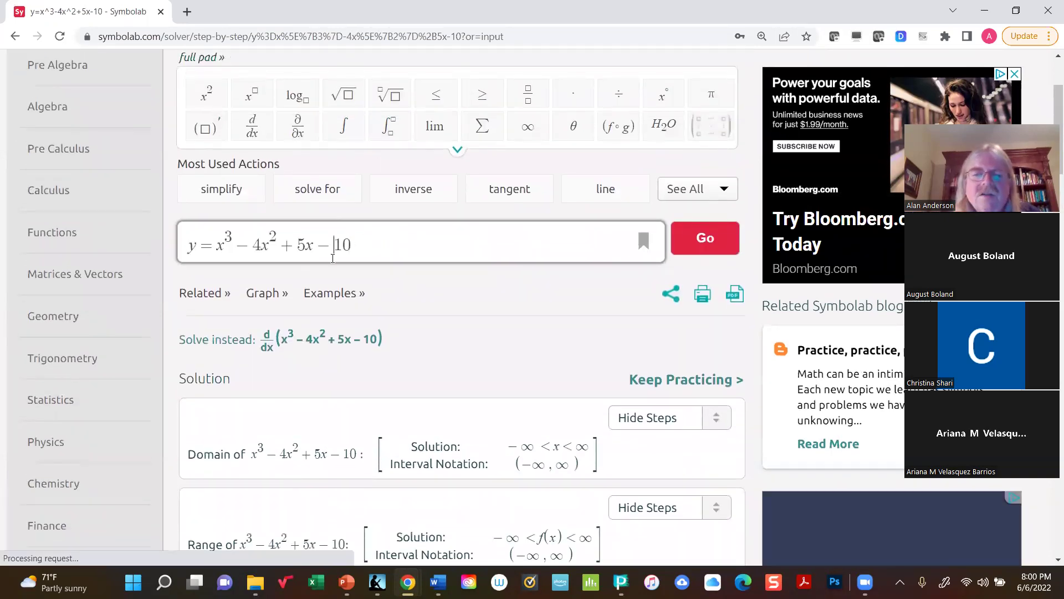
key("BackSpace")
key("BackSpace")
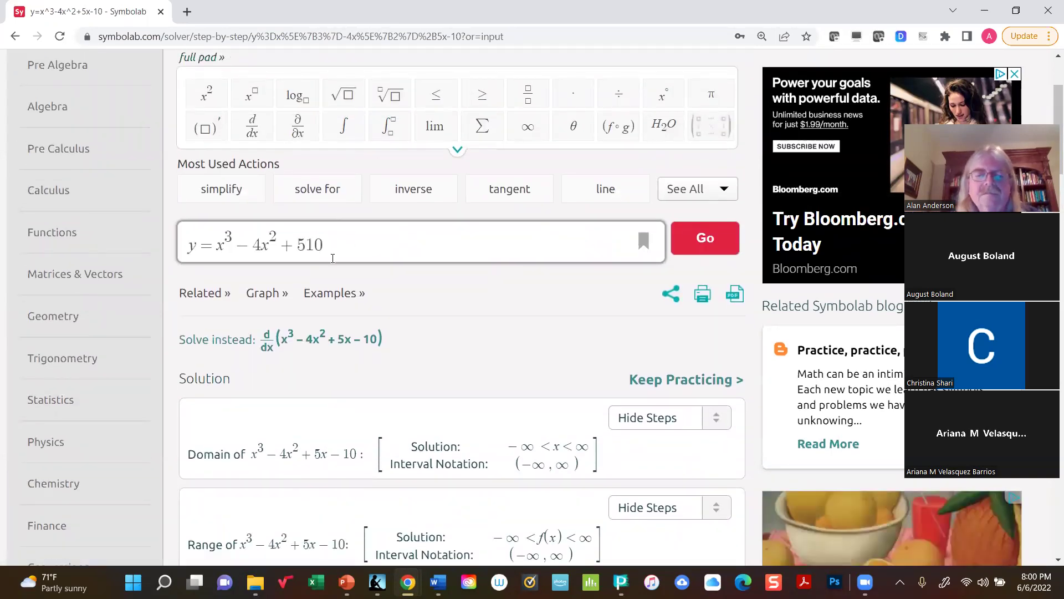
type("x+")
left_click(705, 238)
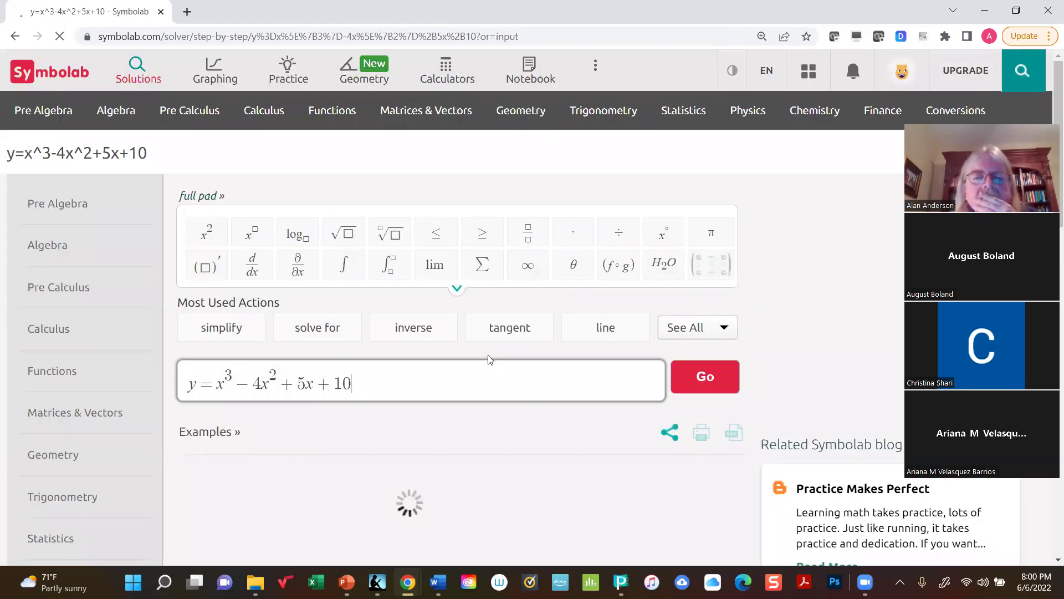
scroll(490, 359, "down", 14)
scroll(490, 359, "down", 13)
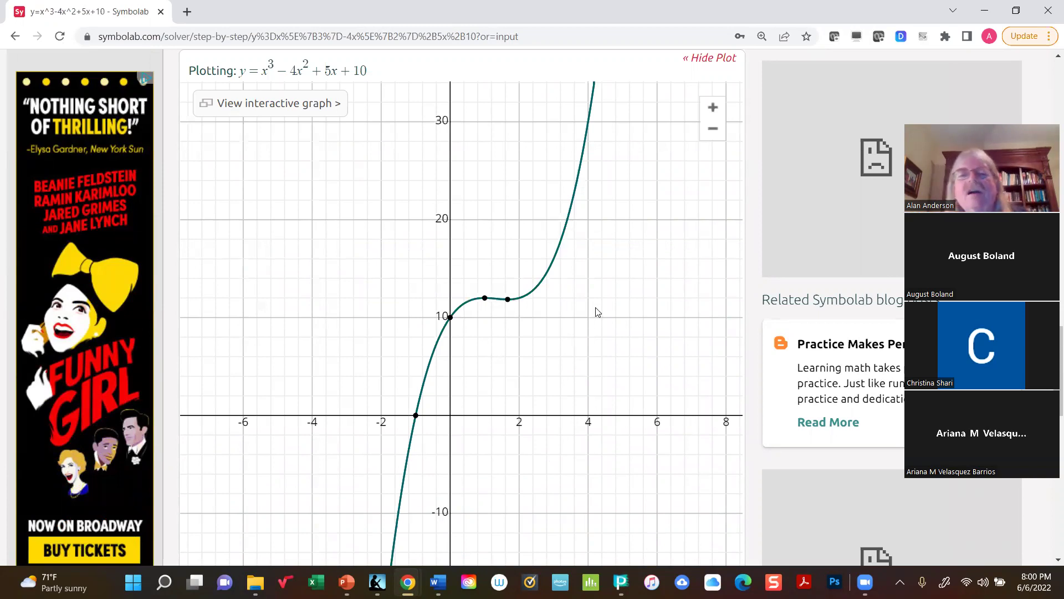
Switch to the PowerPoint presentation and go through the reciprocal function slide to the graph of f(x) = 1/x.
key("alt+Tab")
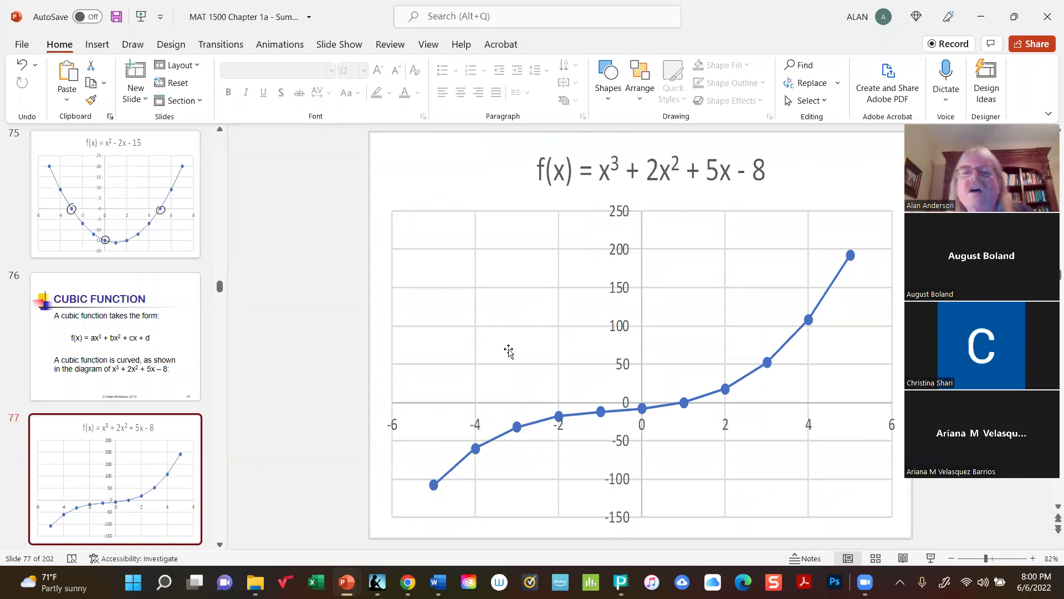
scroll(508, 351, "down", 1)
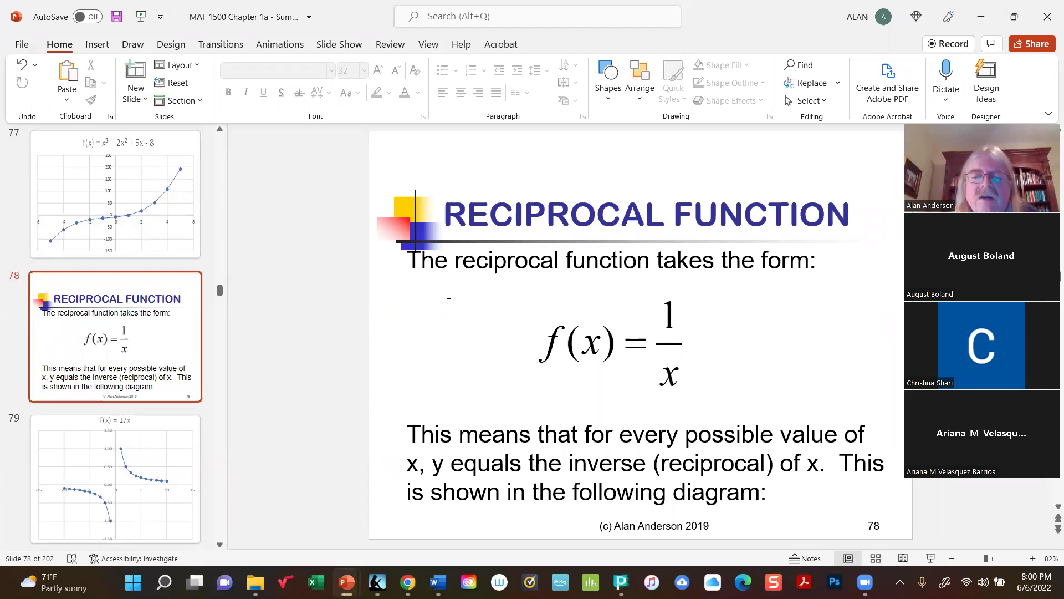
left_click(169, 436)
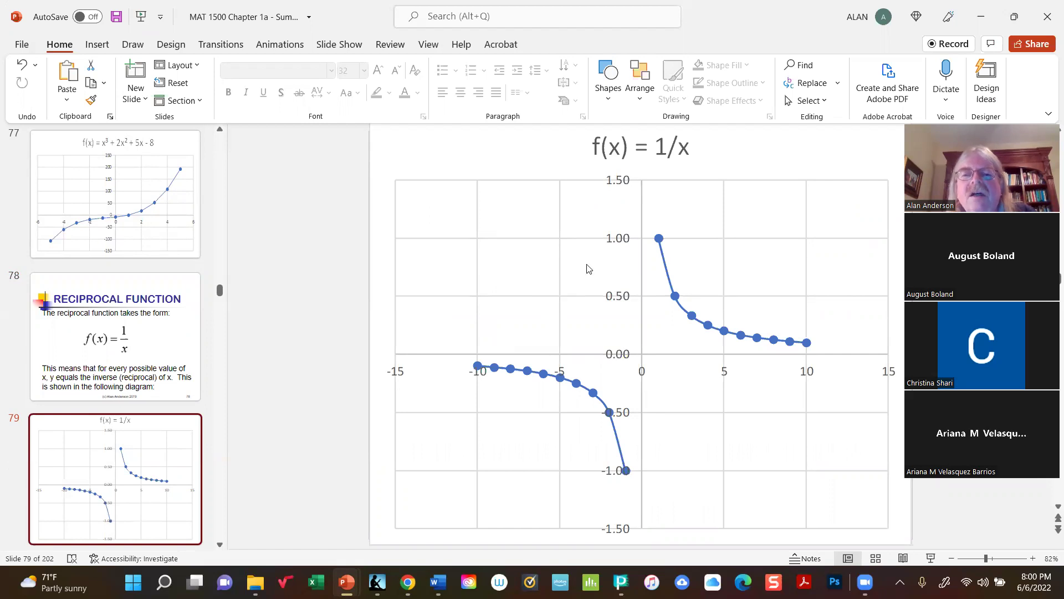
Switch to Symbolab in the browser and replace the cubic expression after y = with a fraction whose numerator is 1.
key("alt+Tab")
scroll(302, 257, "up", 20)
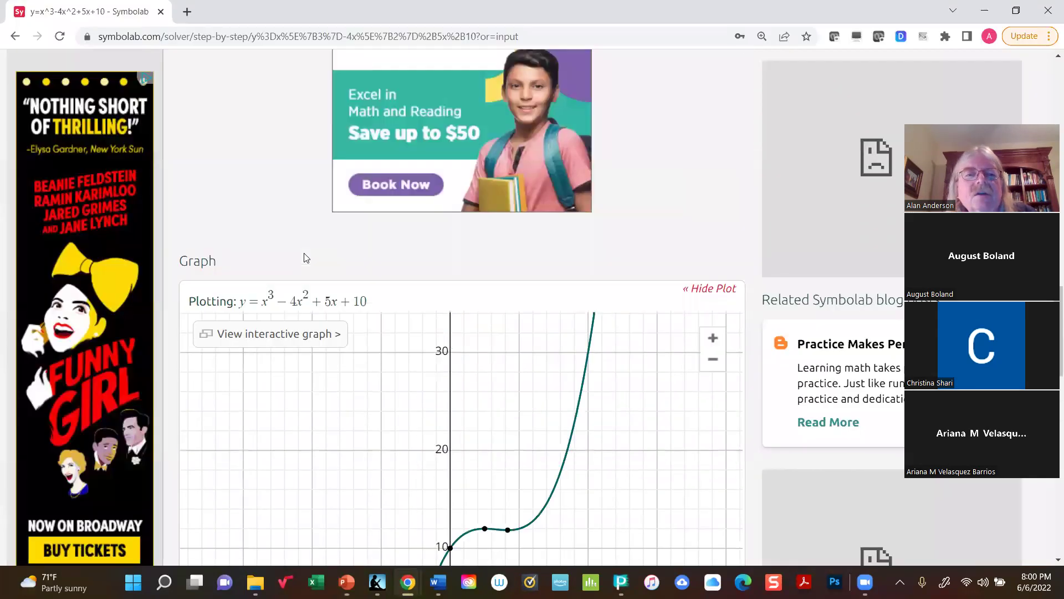
scroll(300, 251, "up", 3)
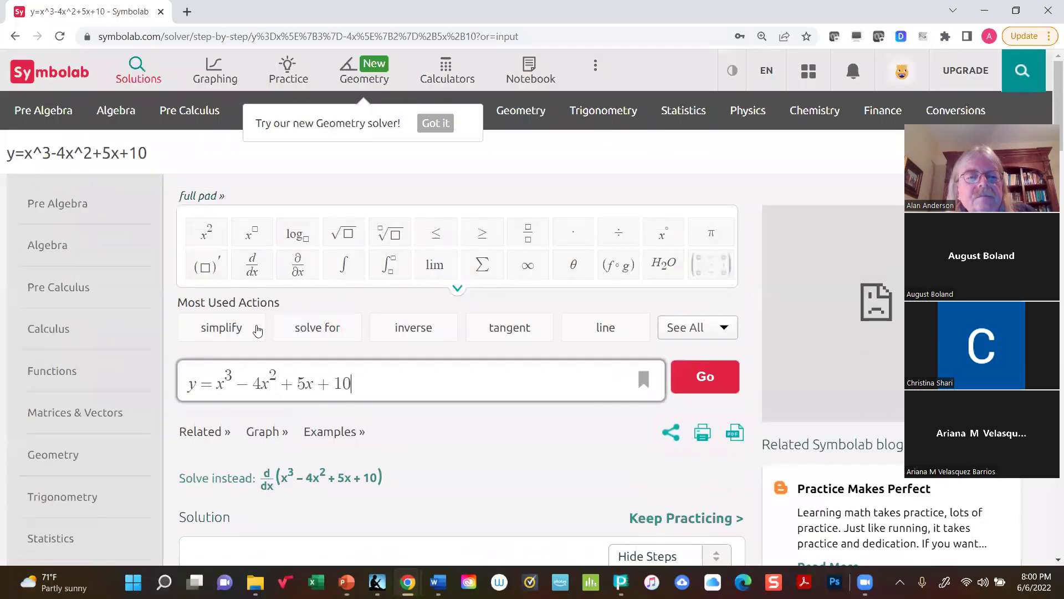
left_click_drag(217, 383, 460, 410)
key("BackSpace")
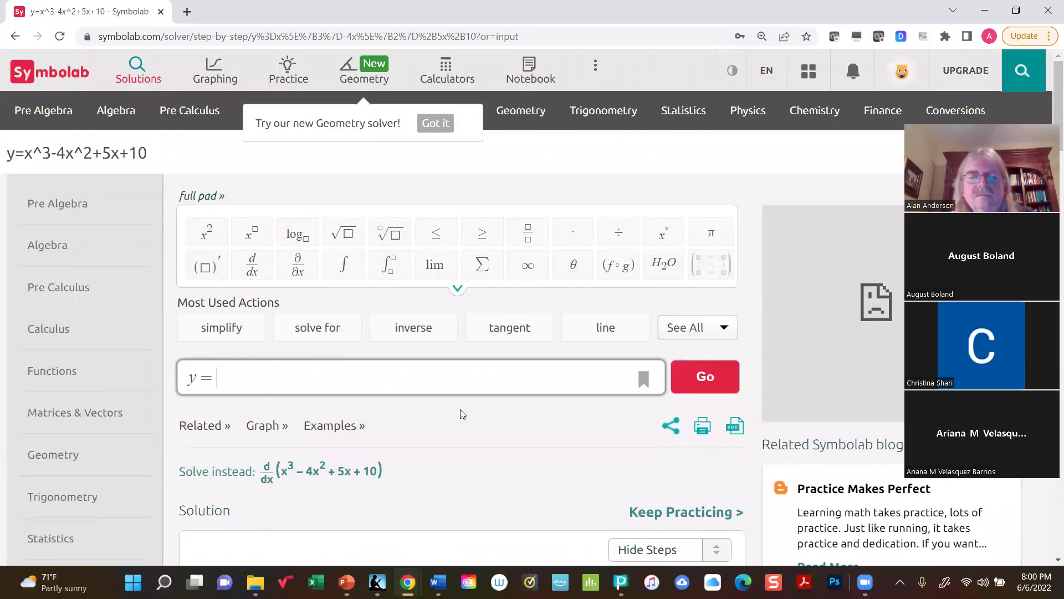
left_click(527, 237)
type("1/x")
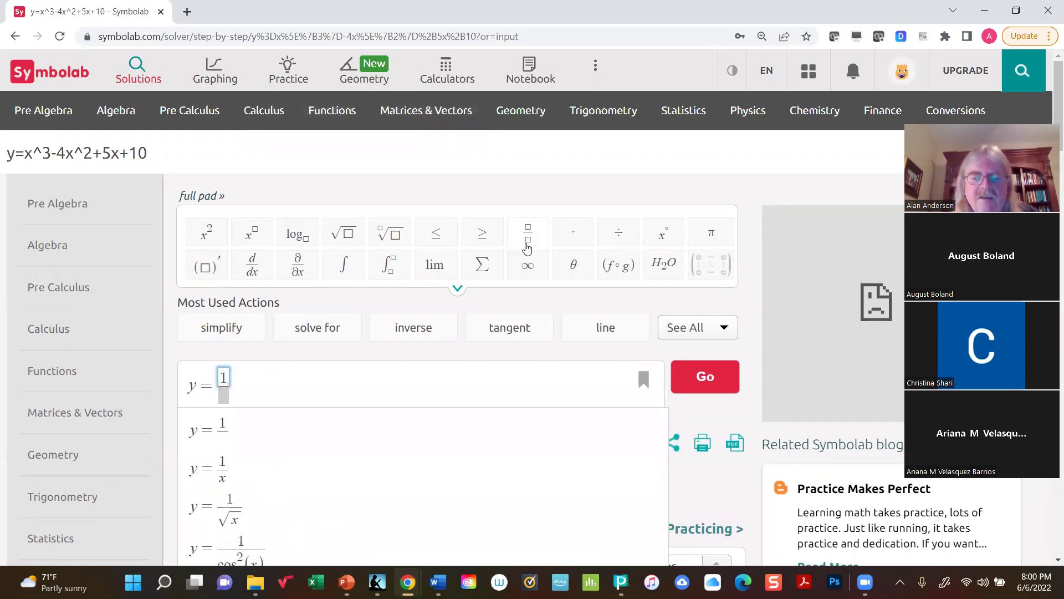
Try to complete the fraction from the suggested equations, selecting y = 1/√x.
key("Down")
type("x")
key("BackSpace")
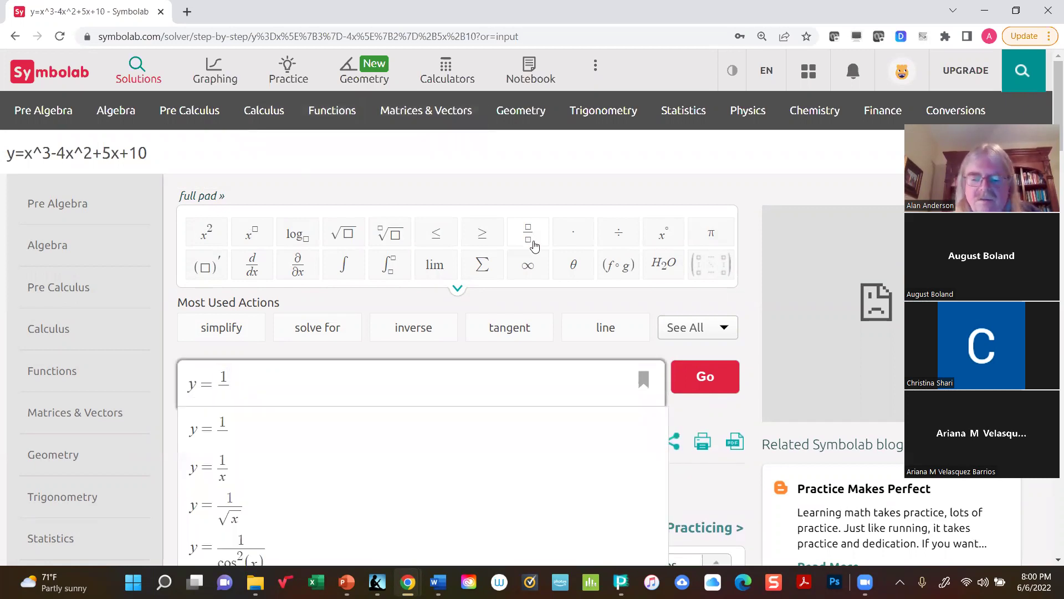
key("Down")
key("Down")
key("Down")
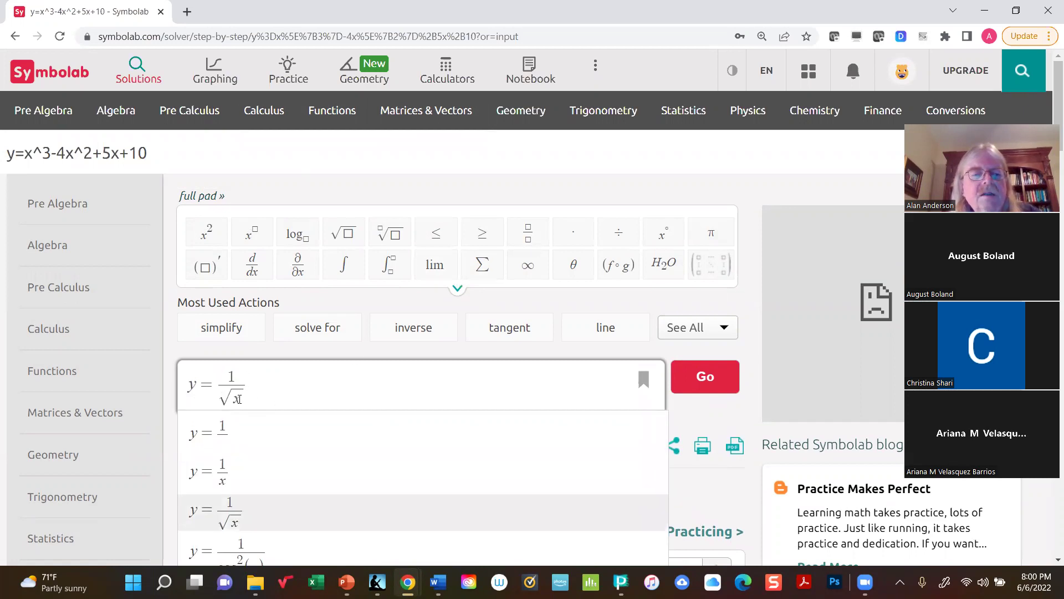
Replace the square root in the denominator with x and solve y = 1/x.
left_click(238, 399)
key("BackSpace")
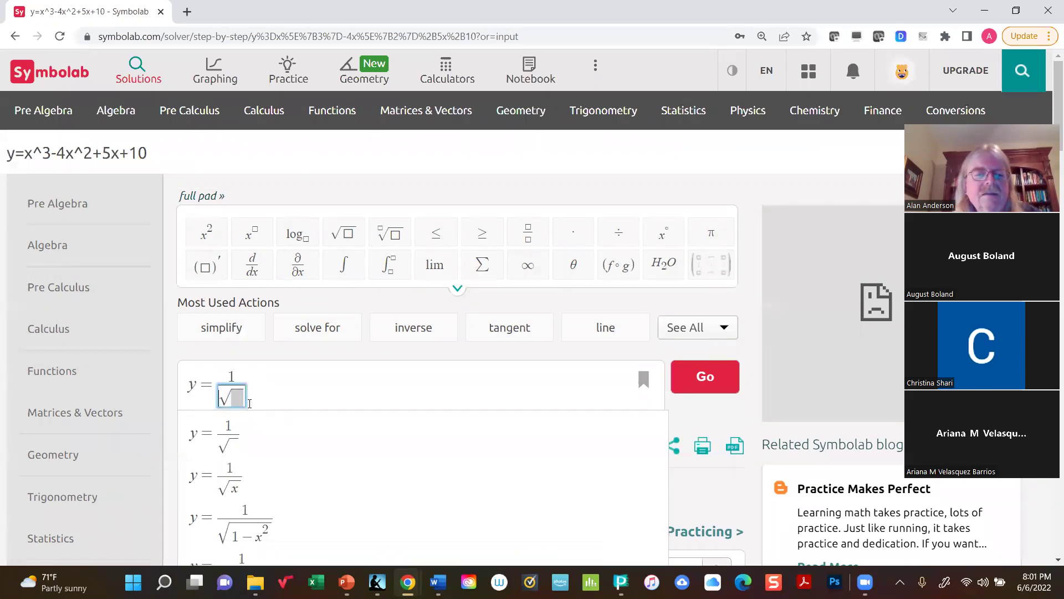
key("BackSpace")
key("BackSpace")
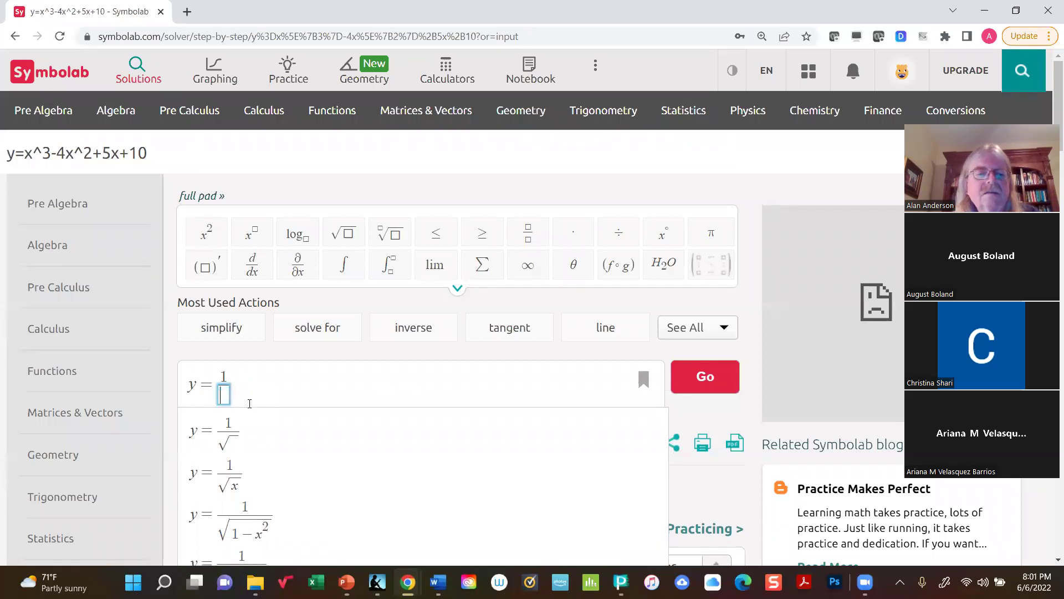
type("x")
left_click(703, 378)
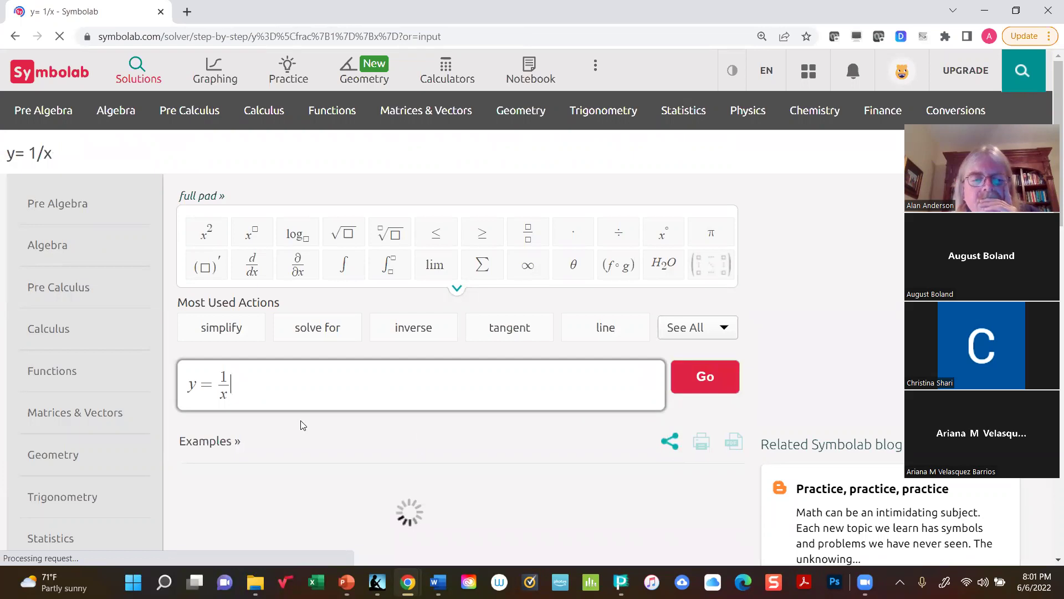
Review the range, axis intercepts, asymptotes, extreme points and plot of y = 1/x.
scroll(303, 422, "down", 3)
scroll(302, 423, "down", 6)
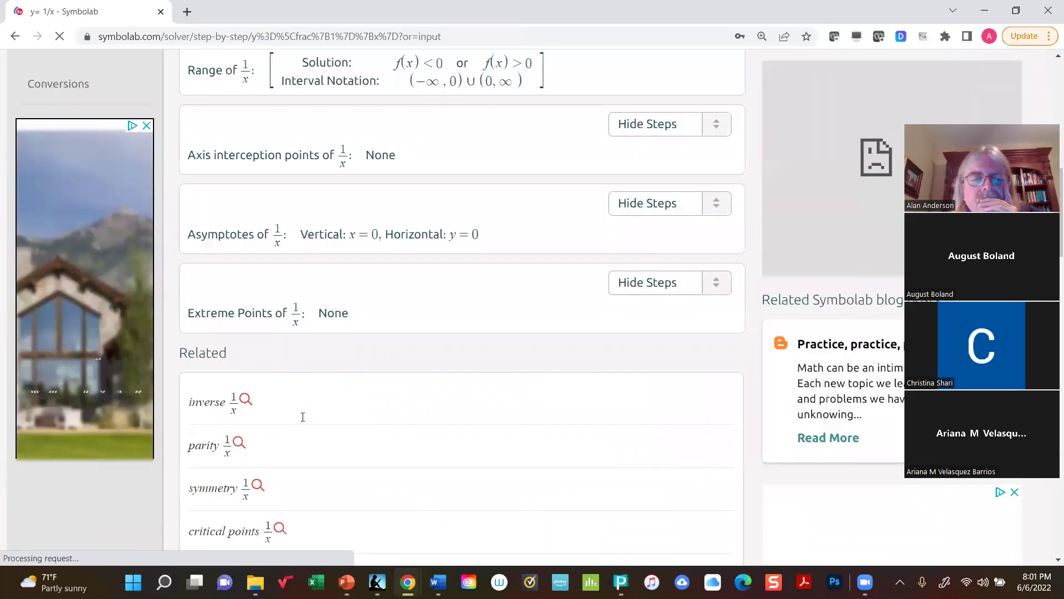
scroll(302, 417, "down", 5)
scroll(303, 420, "down", 6)
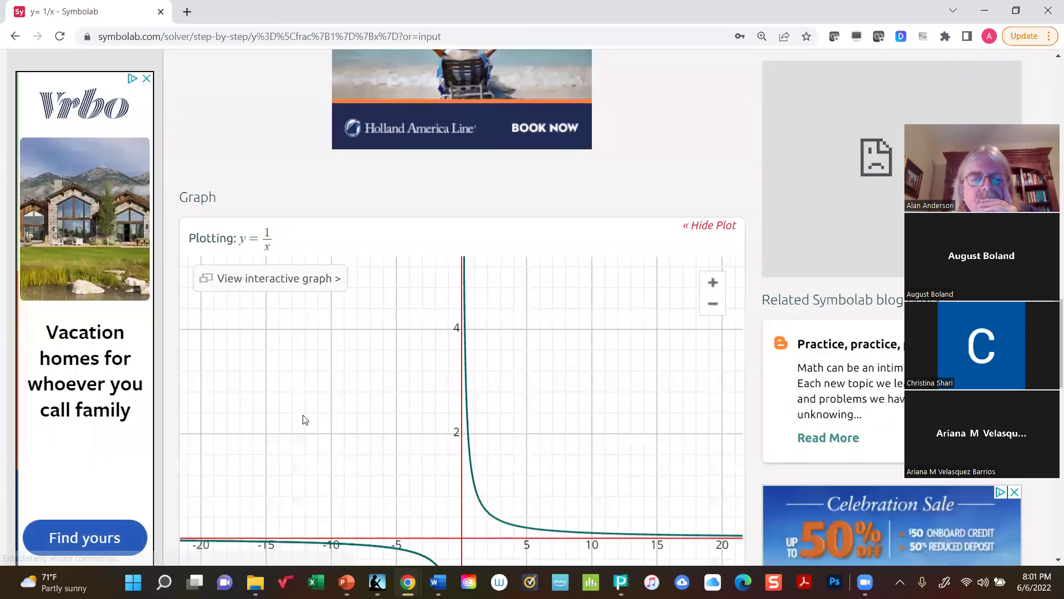
scroll(554, 234, "down", 3)
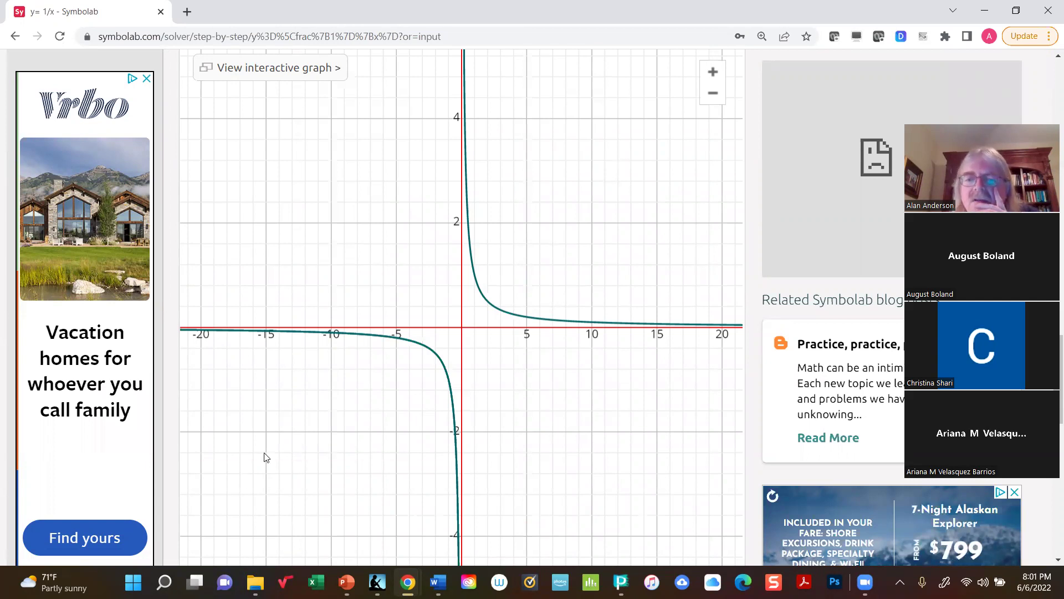
left_click(468, 228)
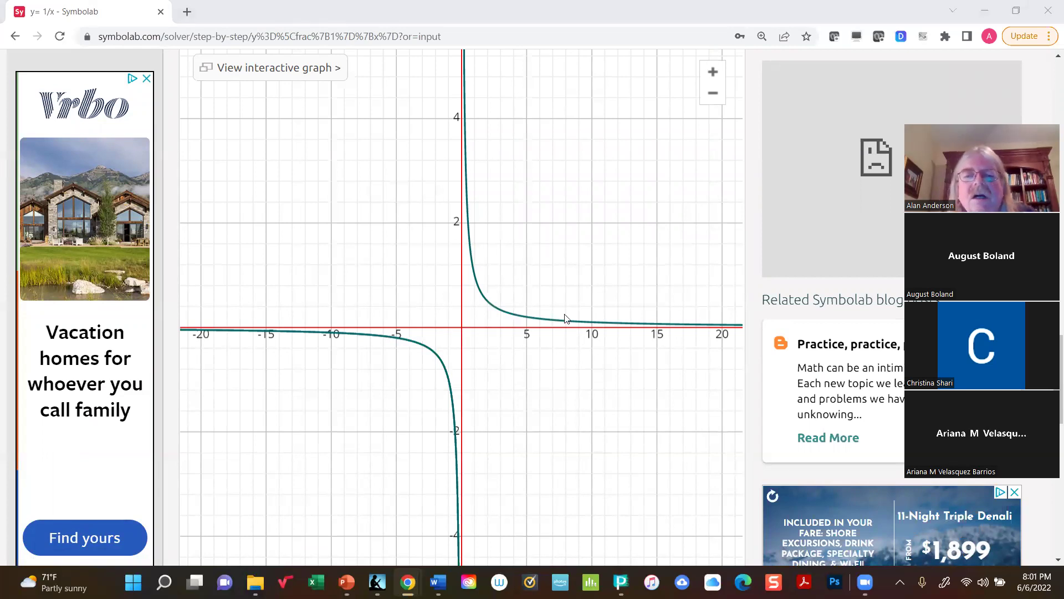
Switch to the PowerPoint presentation and insert a slide with title and content placeholders after the f(x) = 1/x graph slide.
key("alt+Tab")
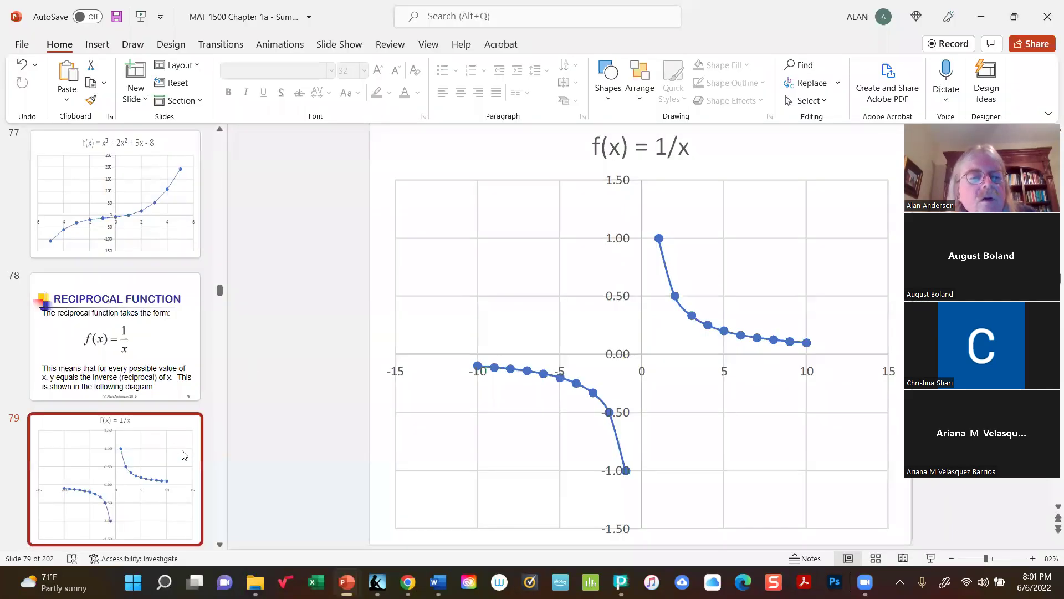
scroll(149, 480, "down", 2)
left_click(150, 480)
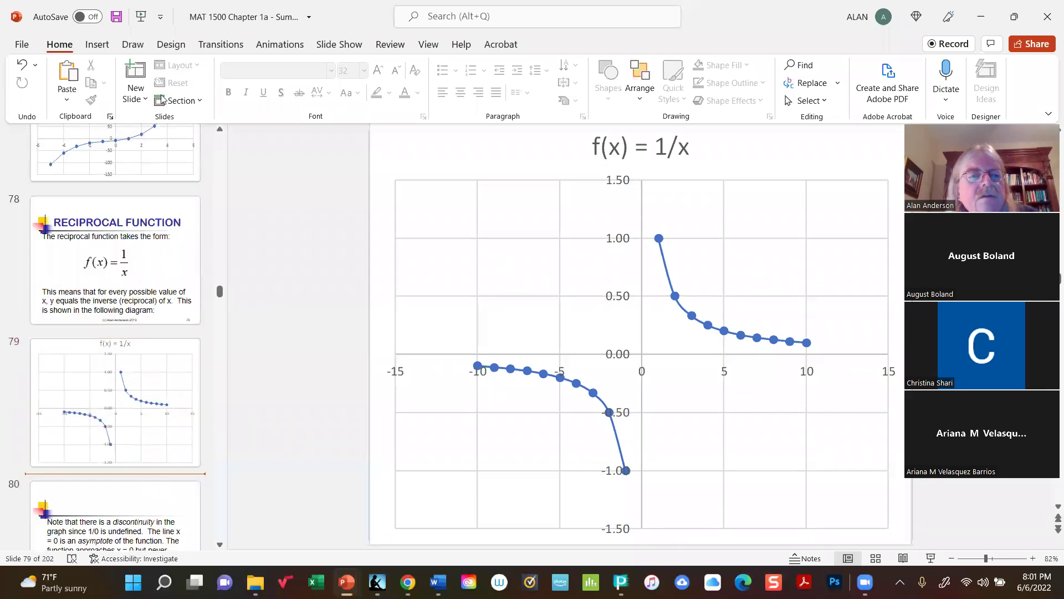
left_click(137, 78)
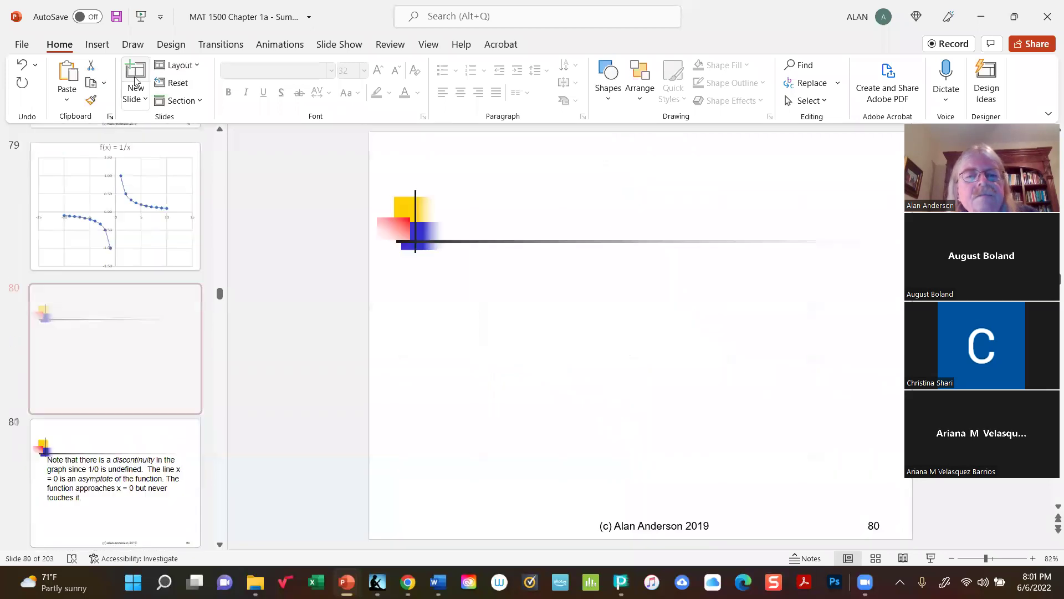
left_click(177, 65)
left_click(292, 152)
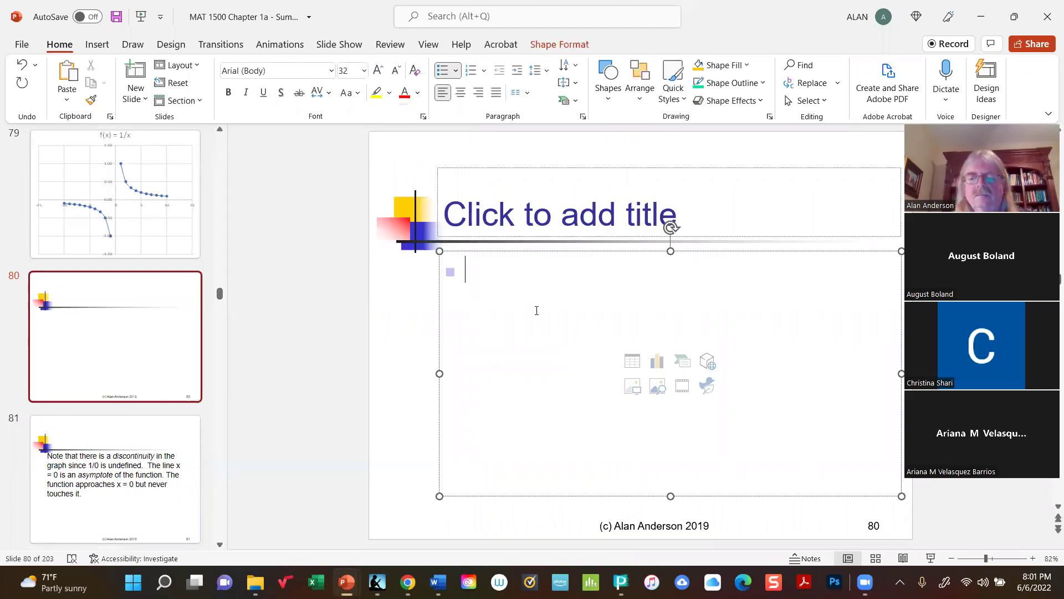
Remove the bullet from the new slide's body and enter "The function converges to the X and Y axes; these".
key("BackSpace")
type("The function ")
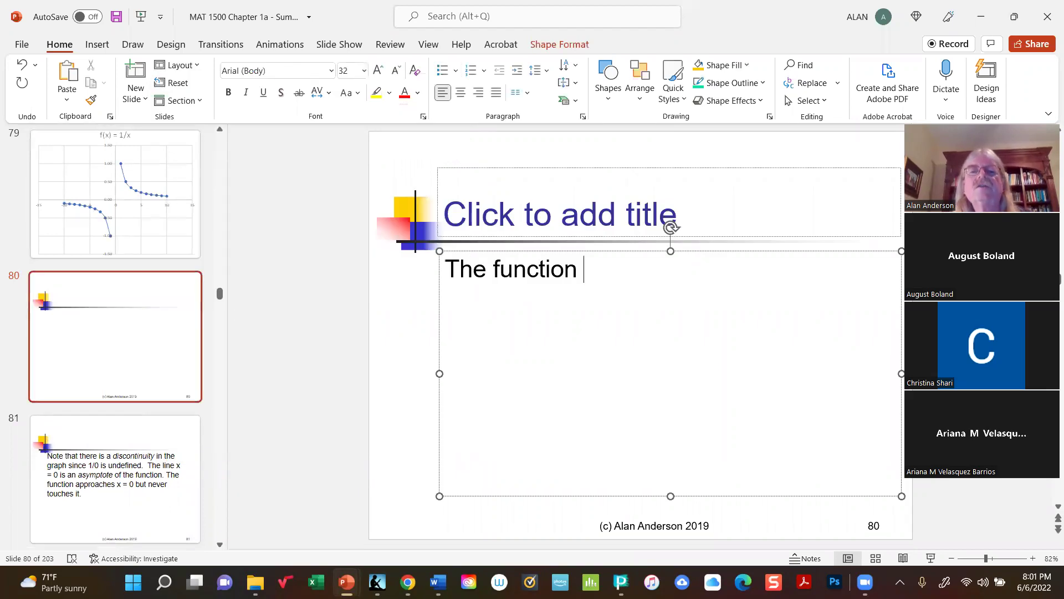
type("converges ")
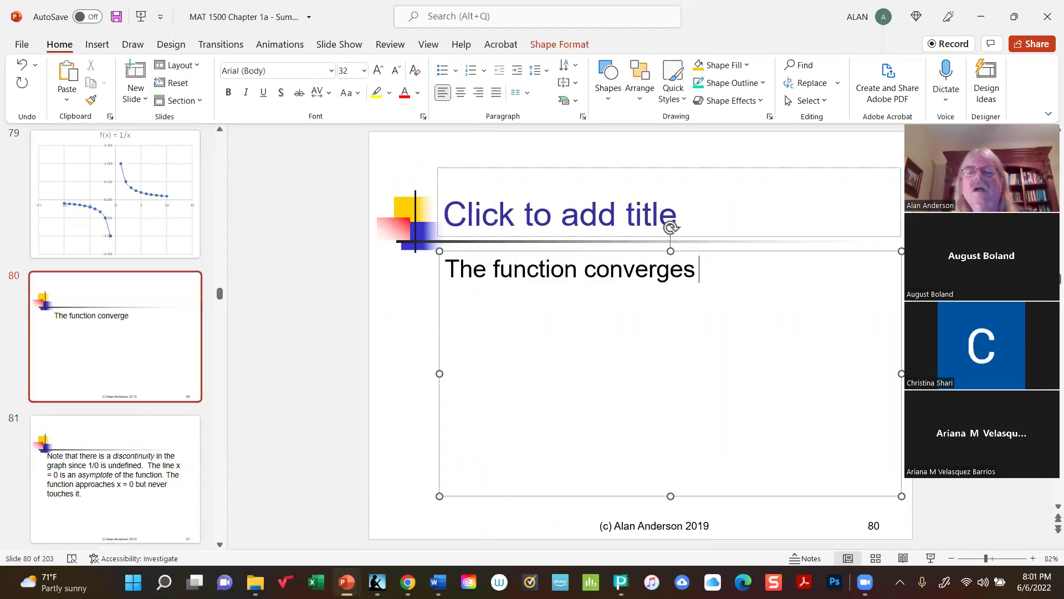
type("to the ")
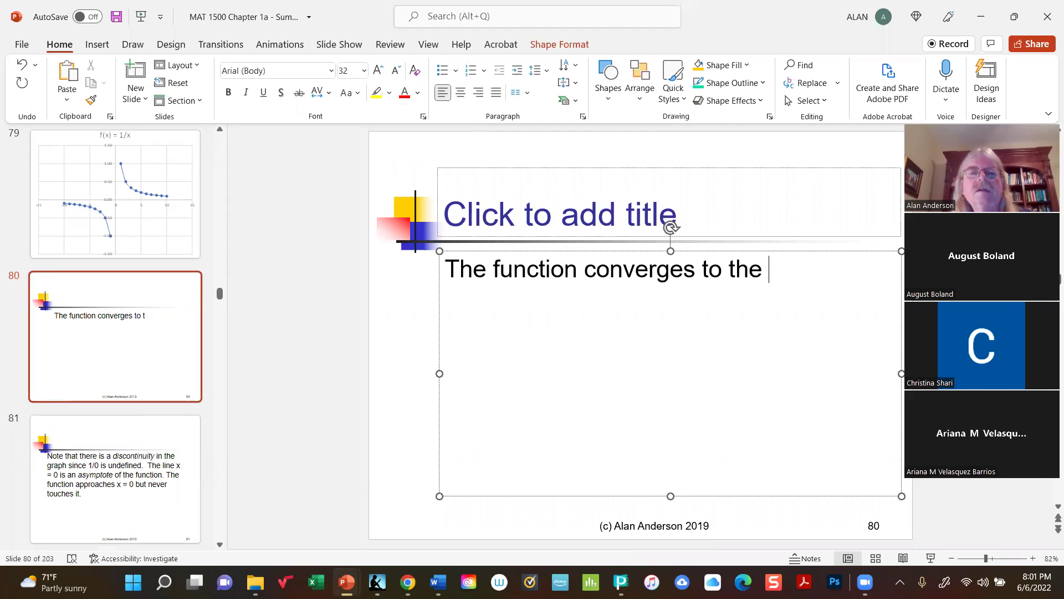
type("X and ")
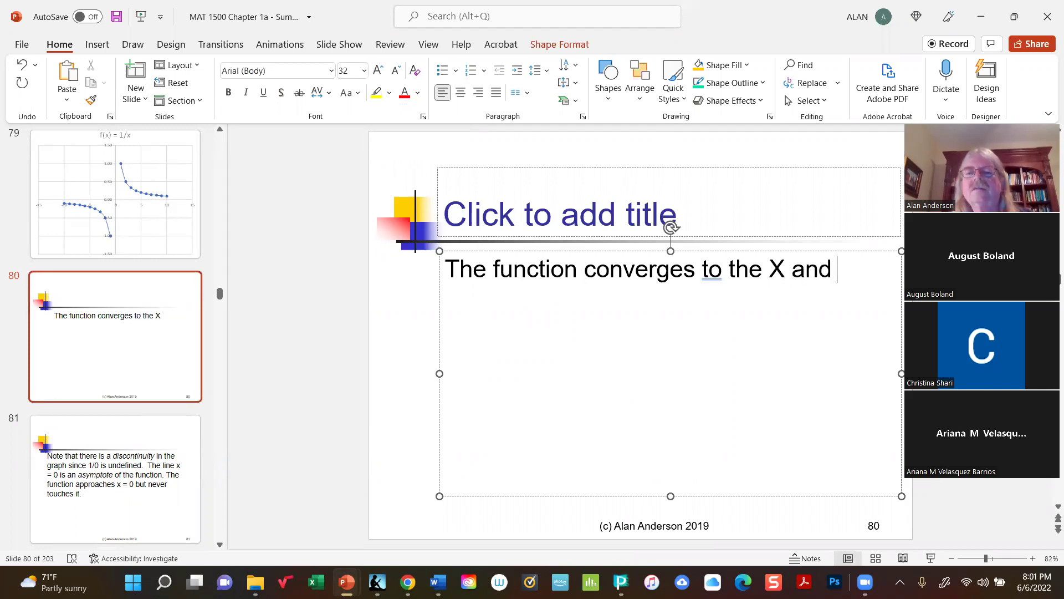
type("Y axes; thse")
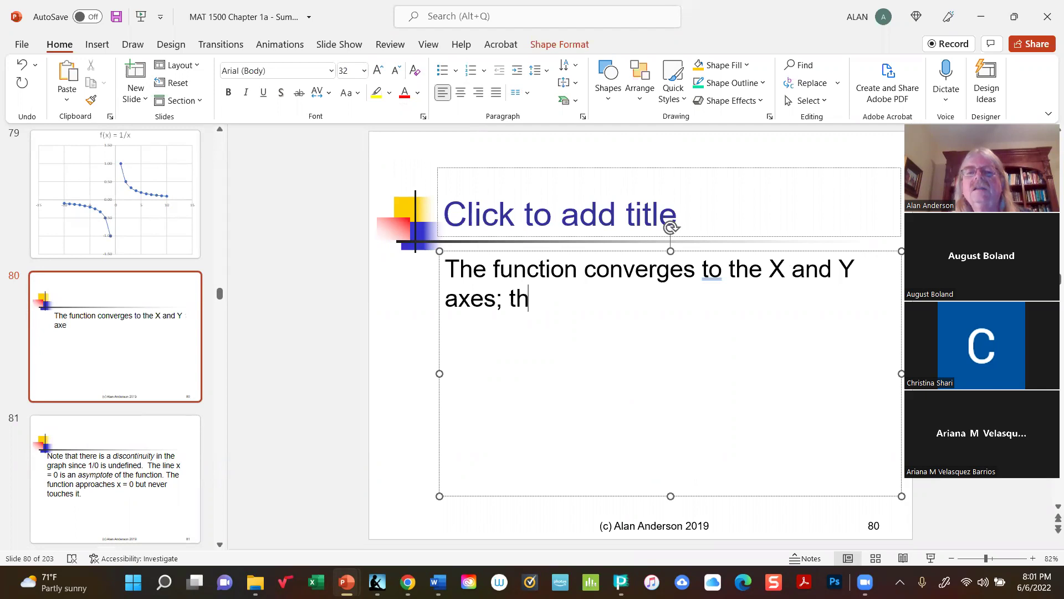
key("BackSpace")
key("BackSpace")
type("ese ")
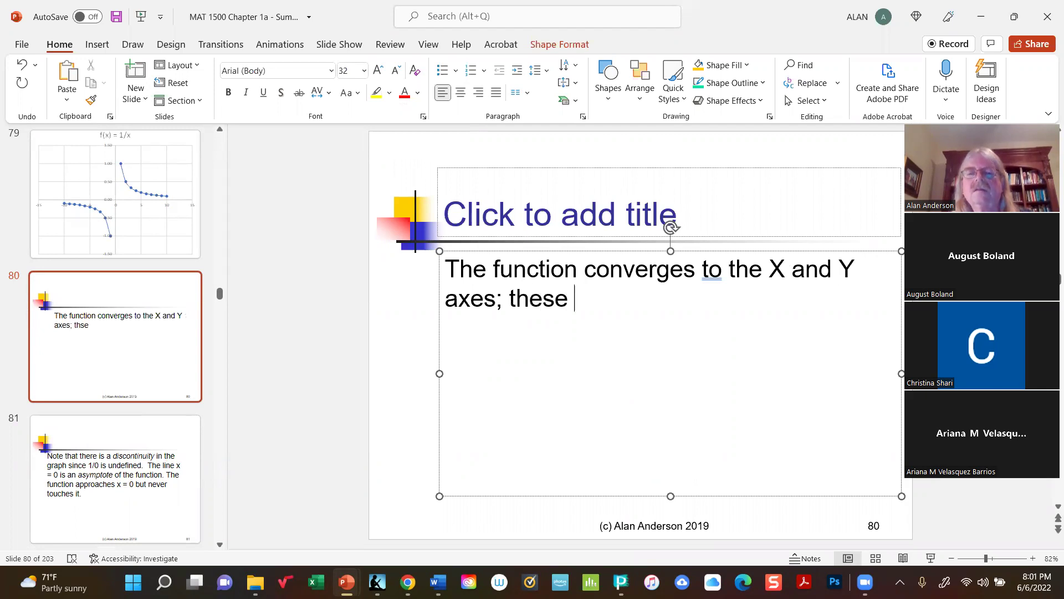
Continue the body sentence with "are known as “asymptotes” of th".
type("are known as “asump")
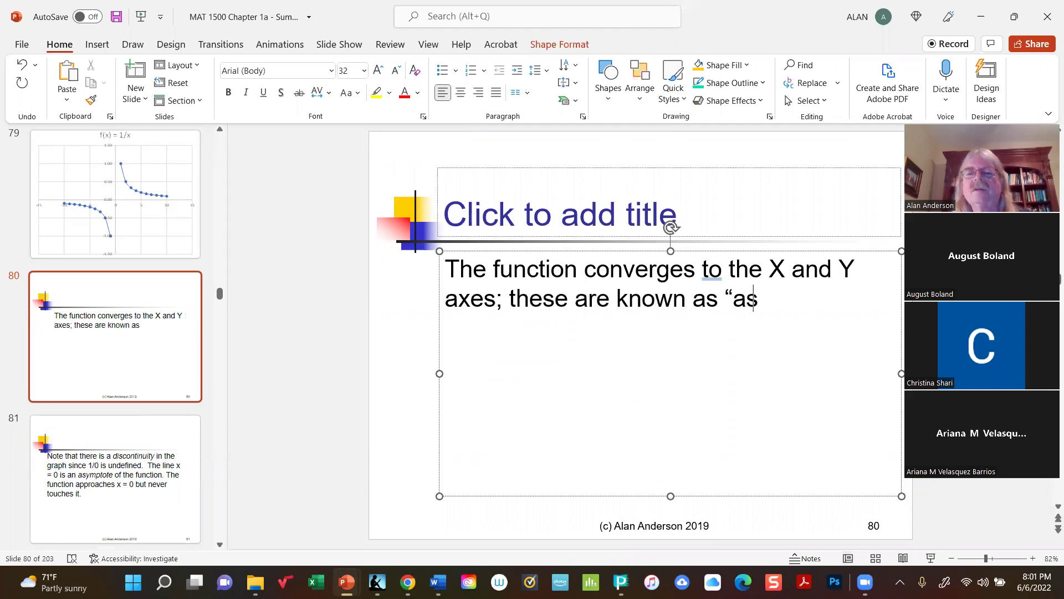
key("BackSpace")
key("BackSpace")
key("BackSpace")
type("yp")
key("BackSpace")
type("mptotes\" of th")
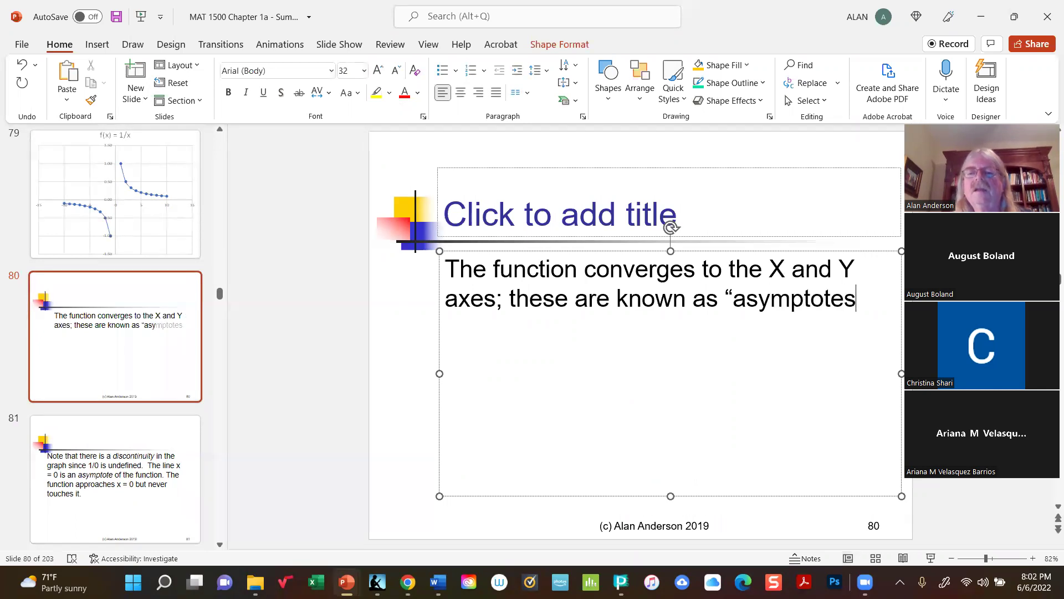